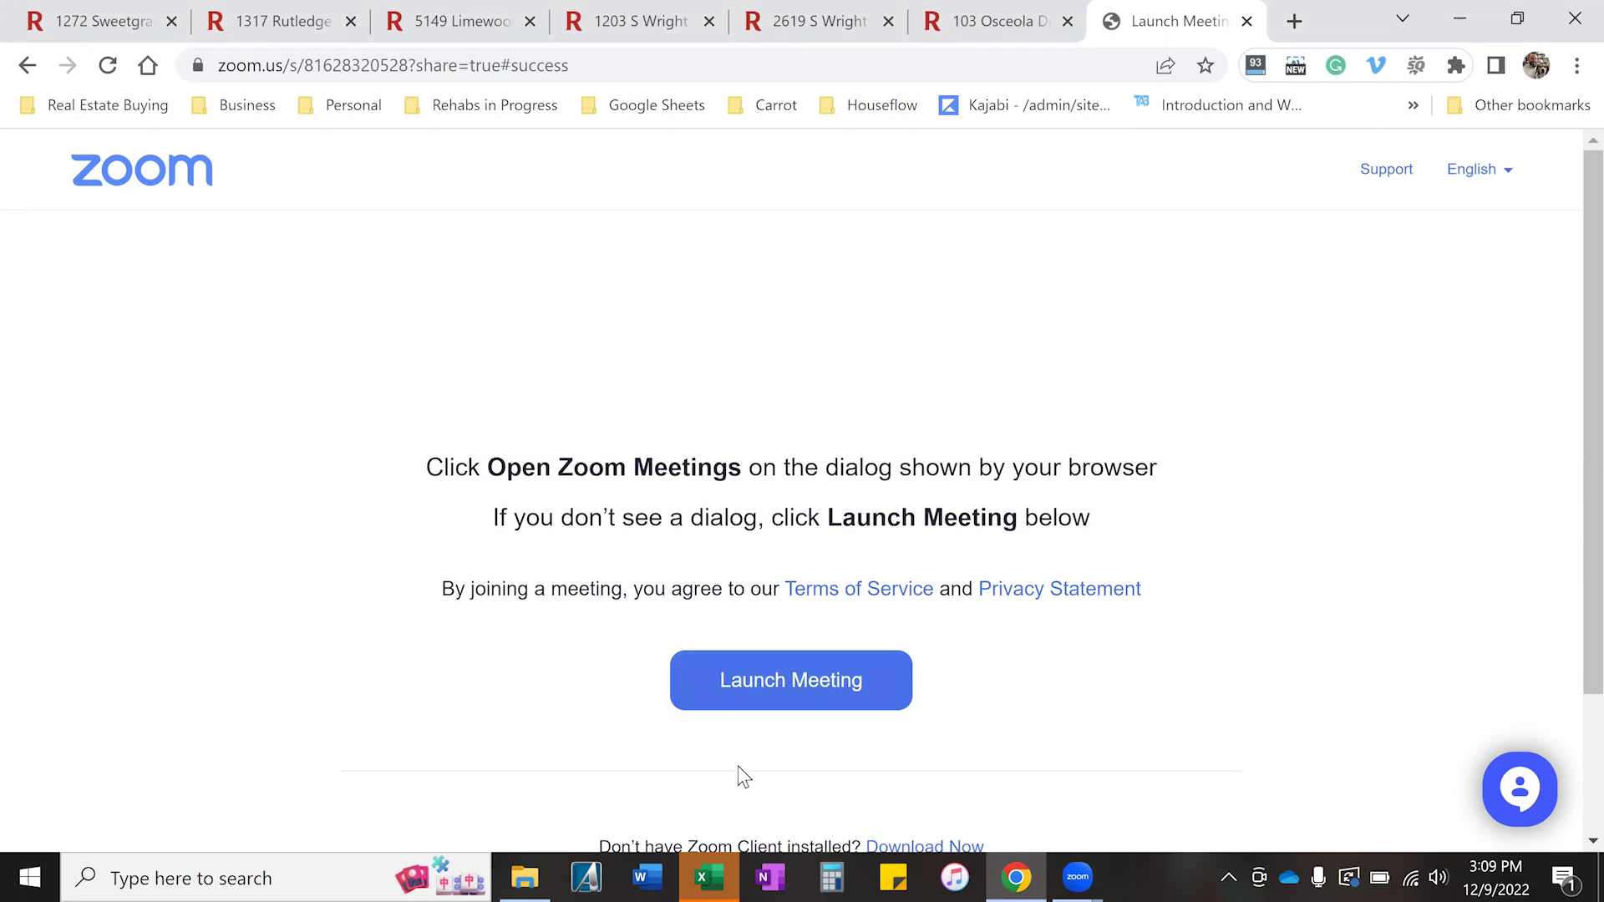
Switch from Chrome's Zoom launch page to the Comping Worksheet in Excel.
left_click(705, 874)
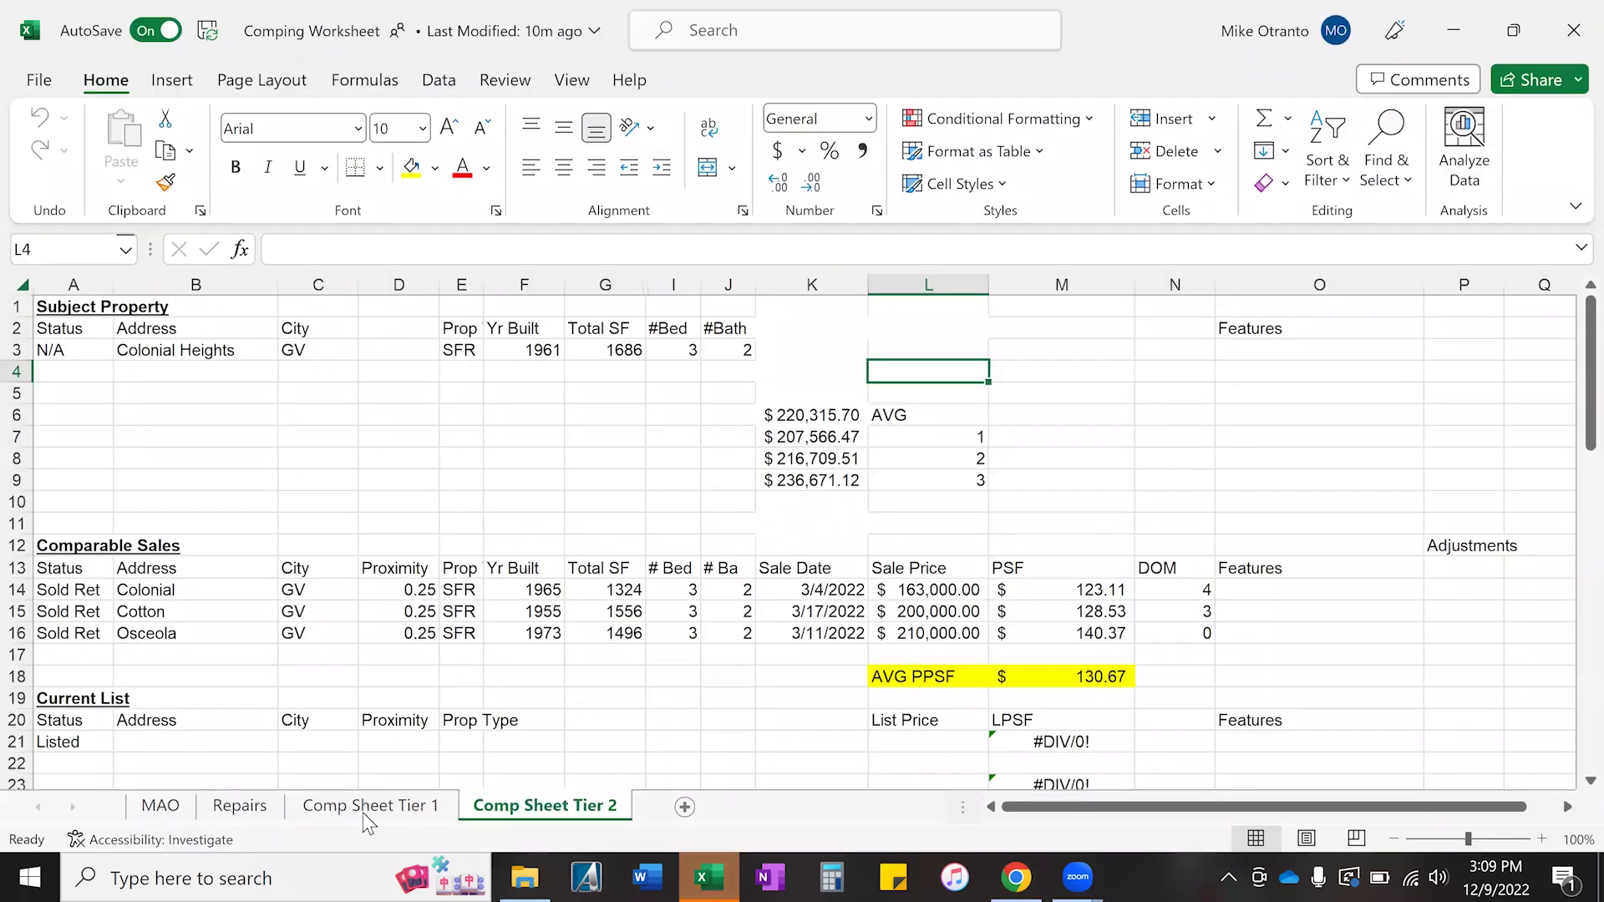
Show the Comp Sheet Tier 1 sheet with the Rutledge subject and three comps, deselecting the sheet.
left_click(363, 809)
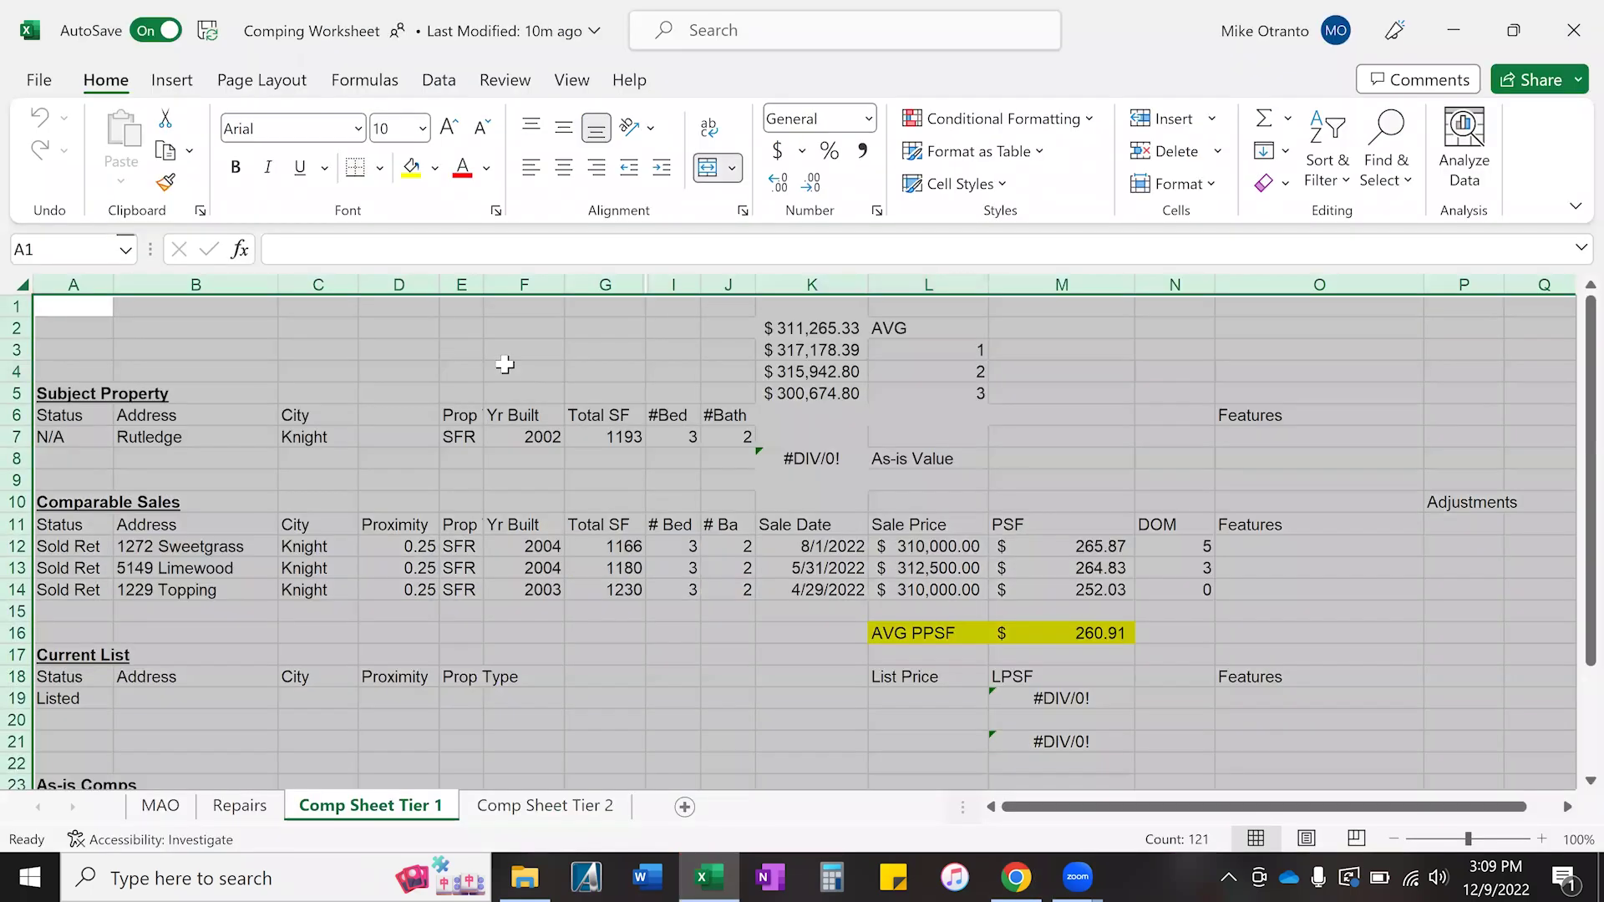
left_click(505, 364)
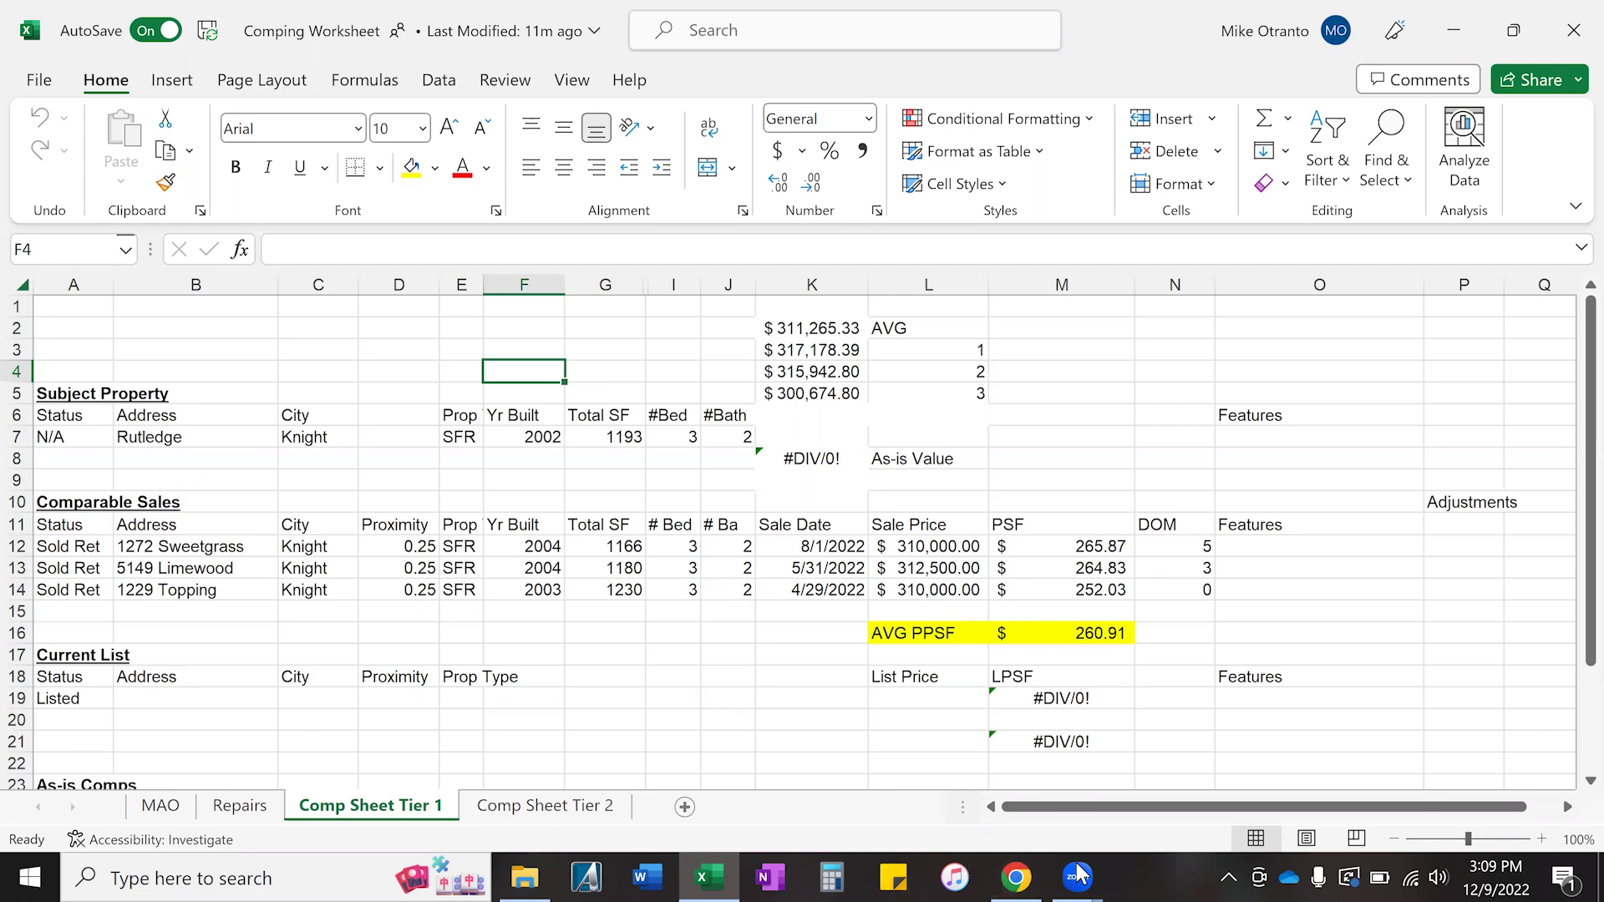
Review the 1317 Rutledge listing in Chrome (3 beds, 2 baths, 1,193 sq ft), then return to Excel.
left_click(1016, 877)
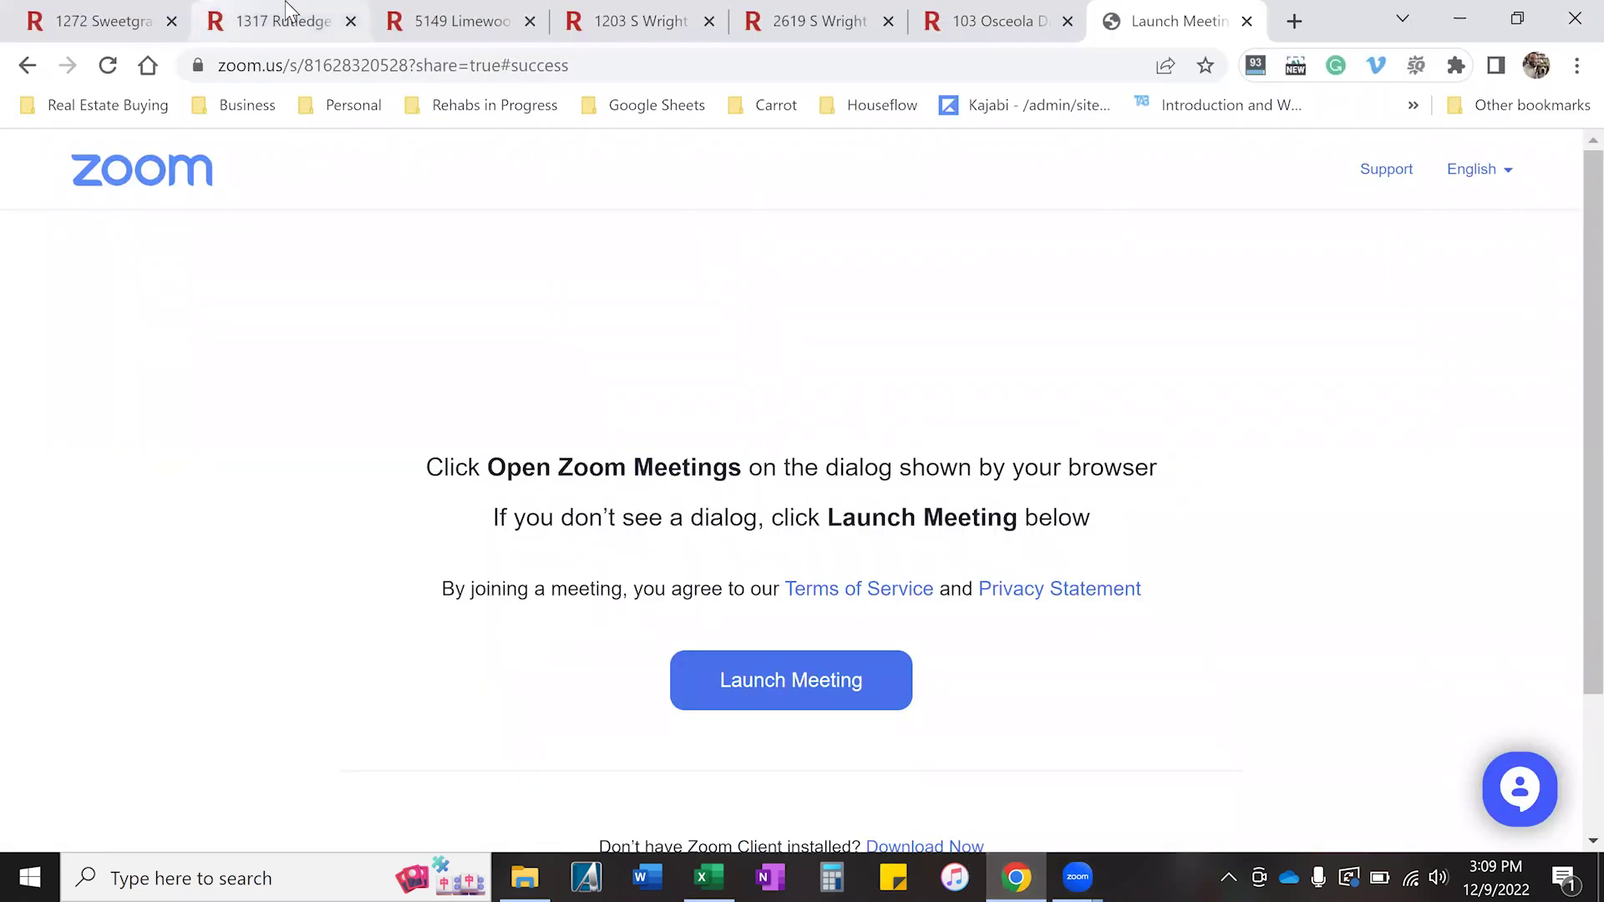
left_click(276, 21)
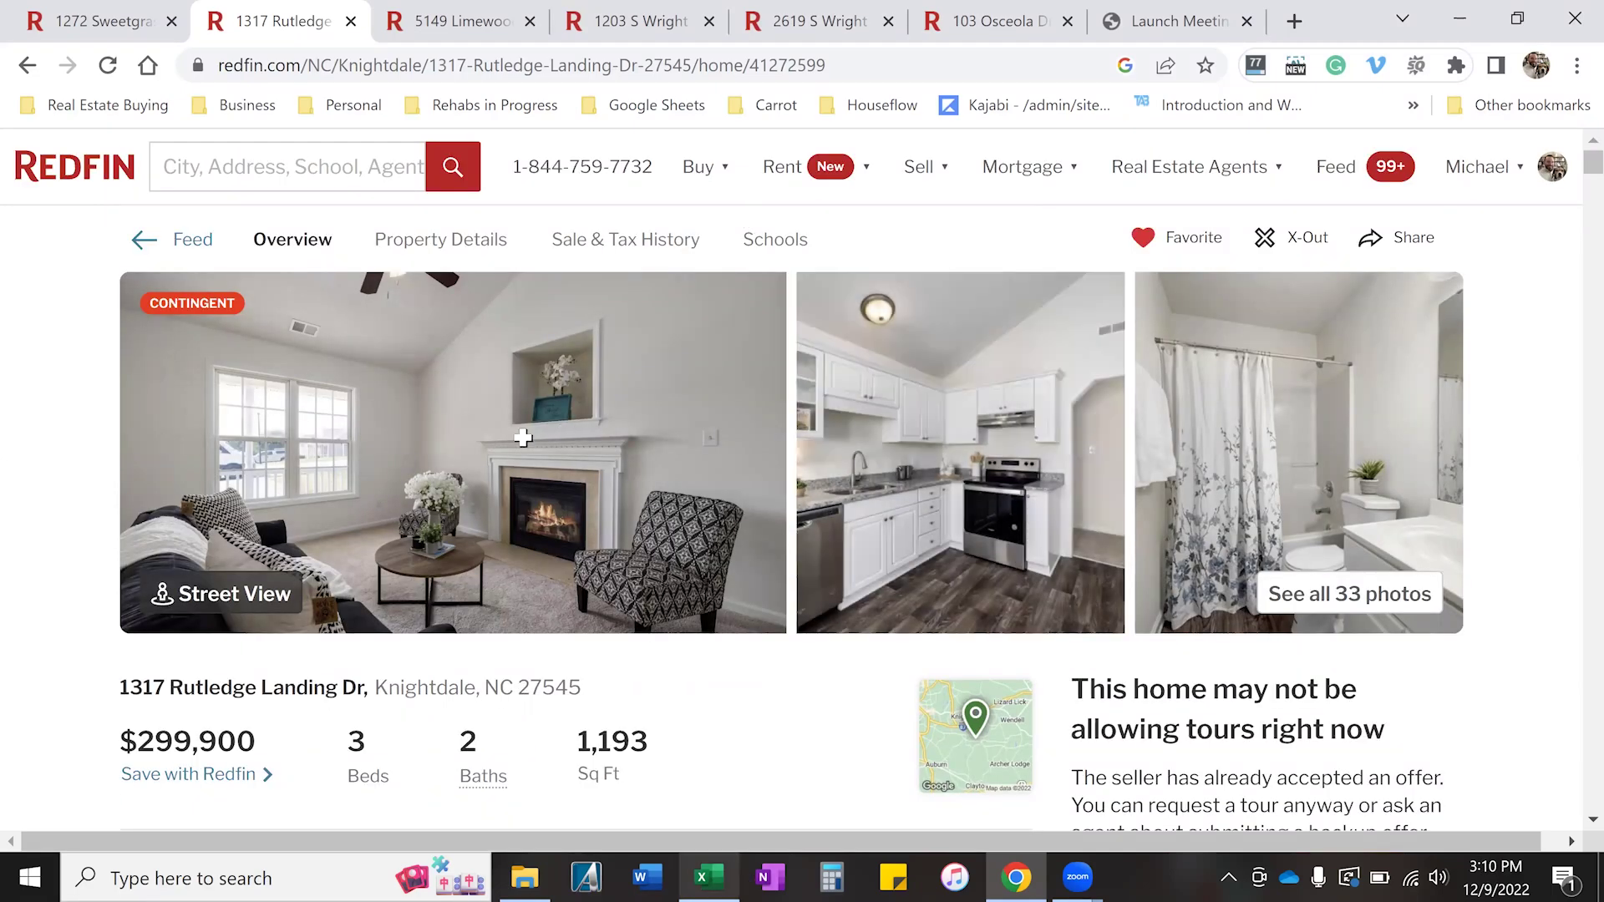
key("alt+Tab")
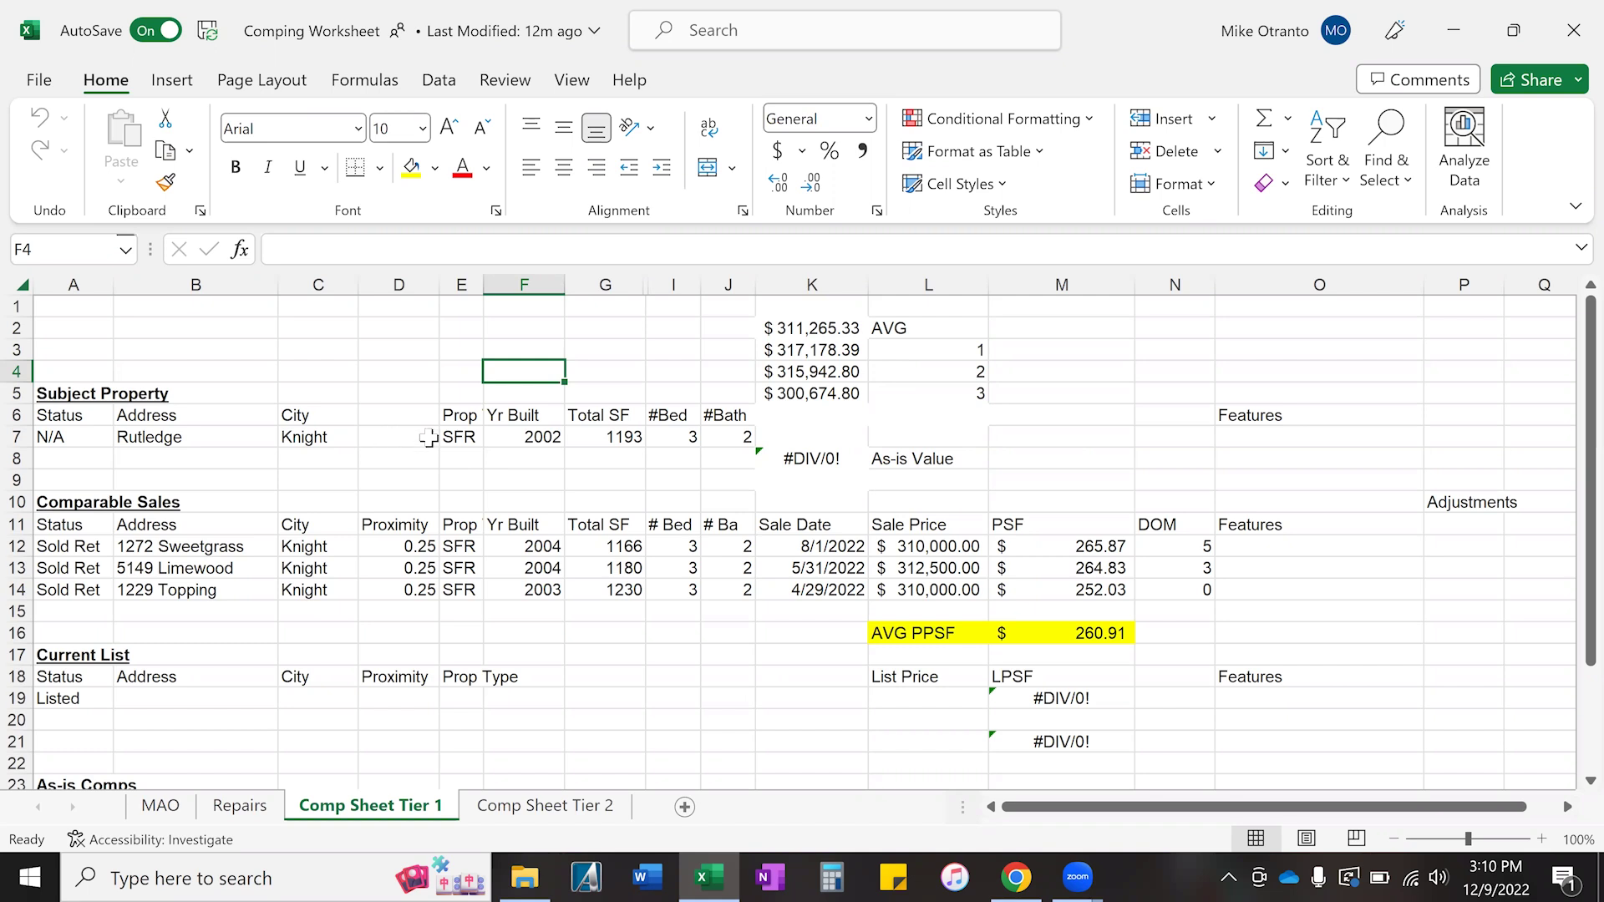
Check the subject's year built (2002) in F7 and total square feet (1193) in G7.
left_click(547, 434)
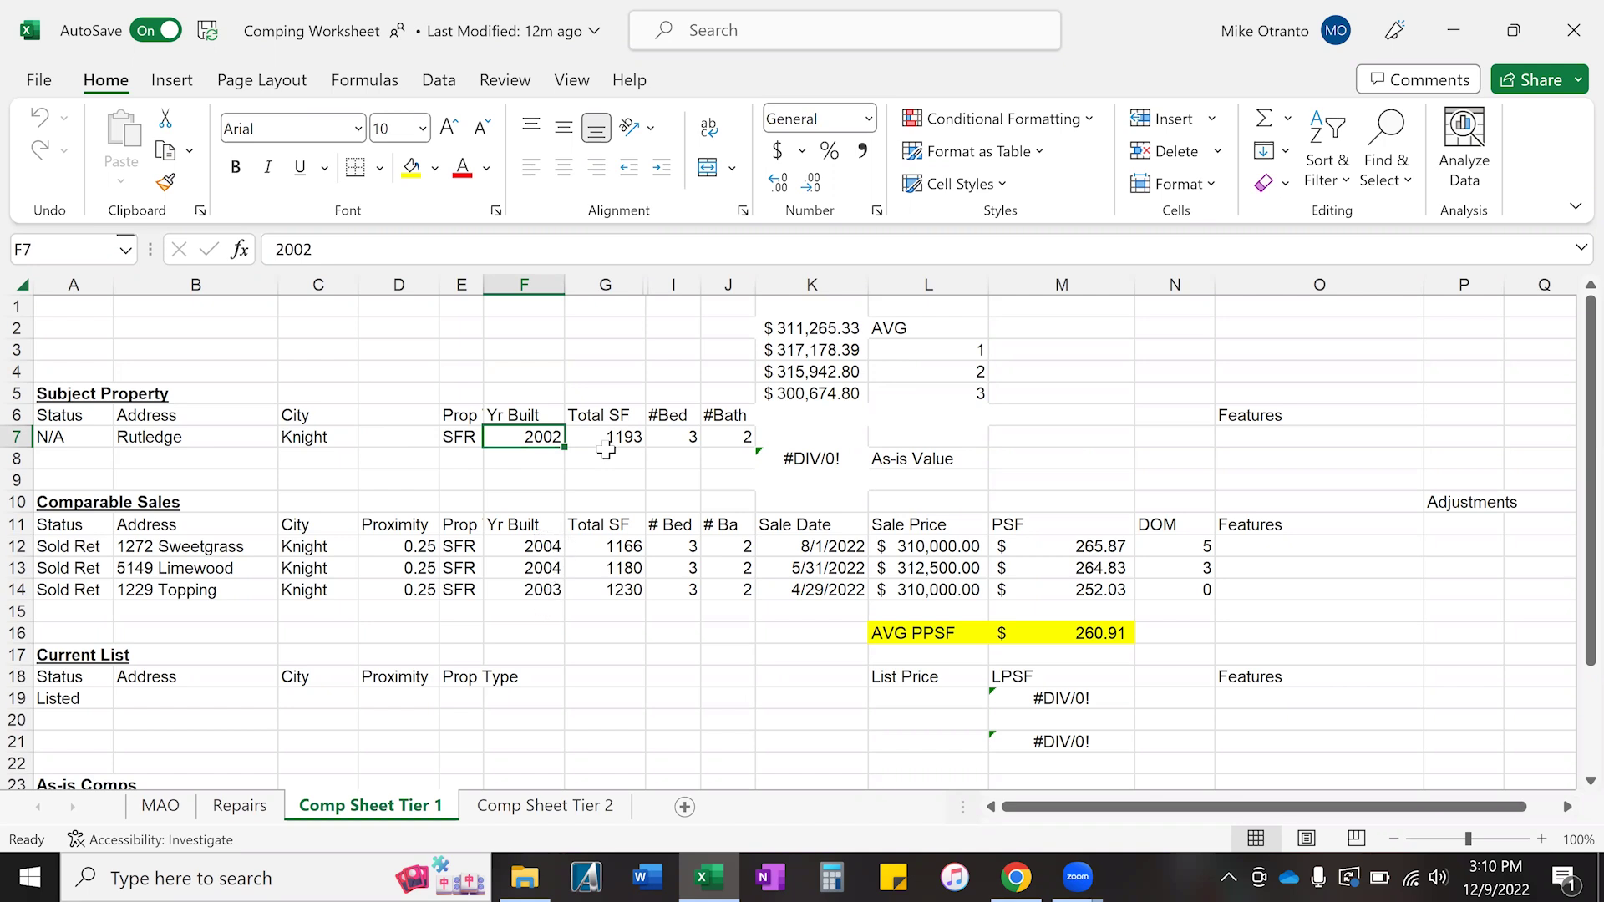
left_click(626, 437)
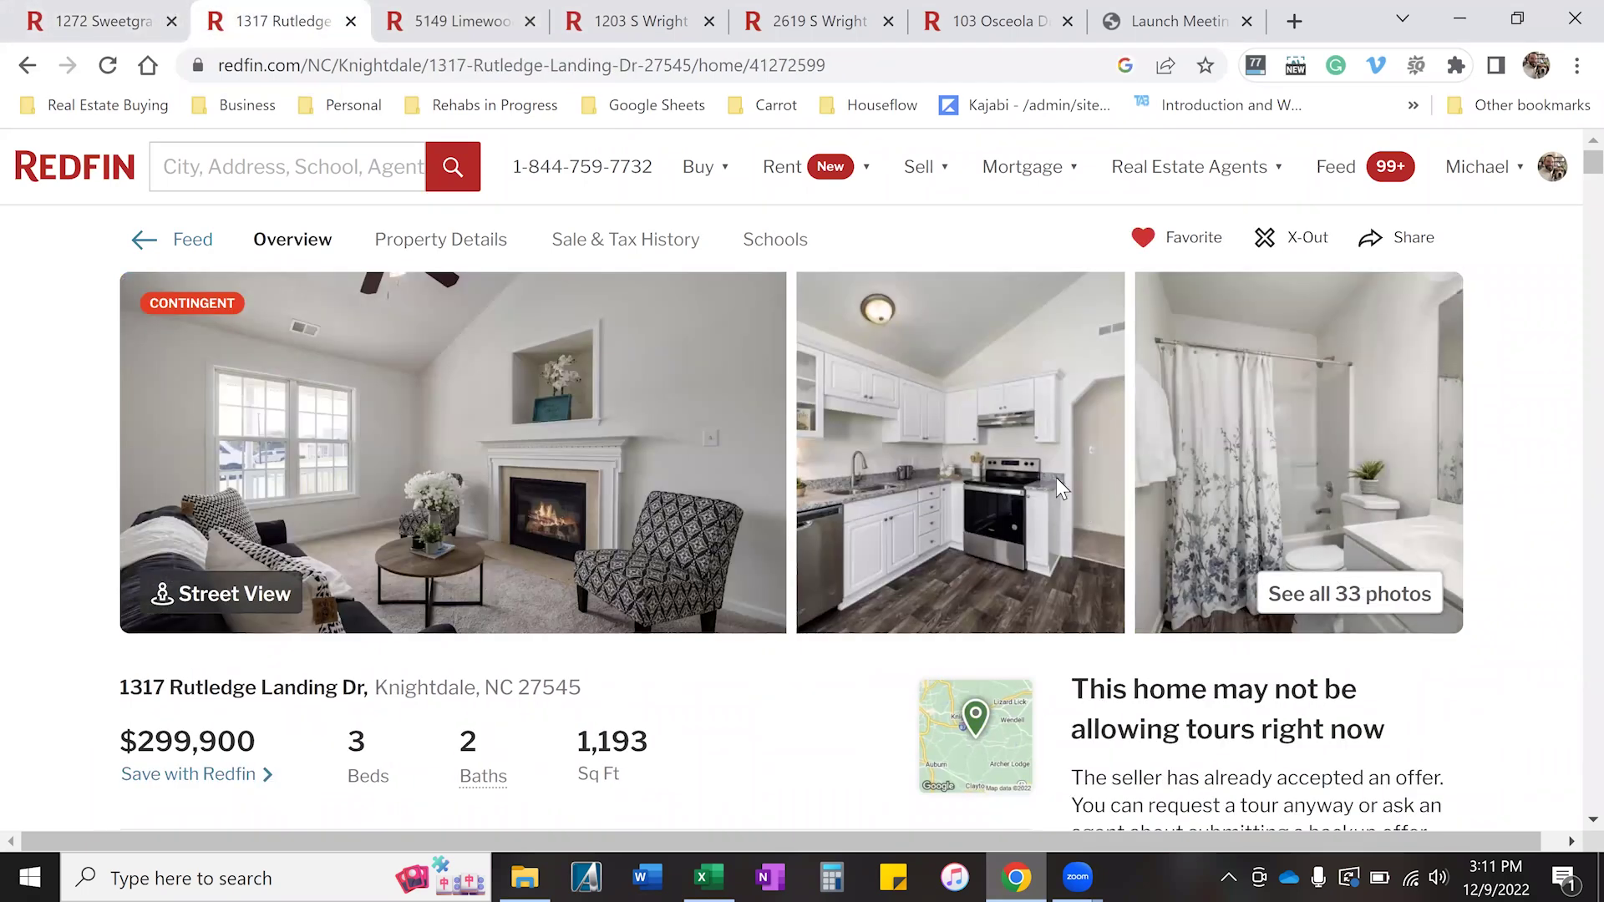
Browse the Rutledge photos and the Sweetgrass comp sale ($310,000, 1,166 sq ft), then return to Excel.
left_click(784, 476)
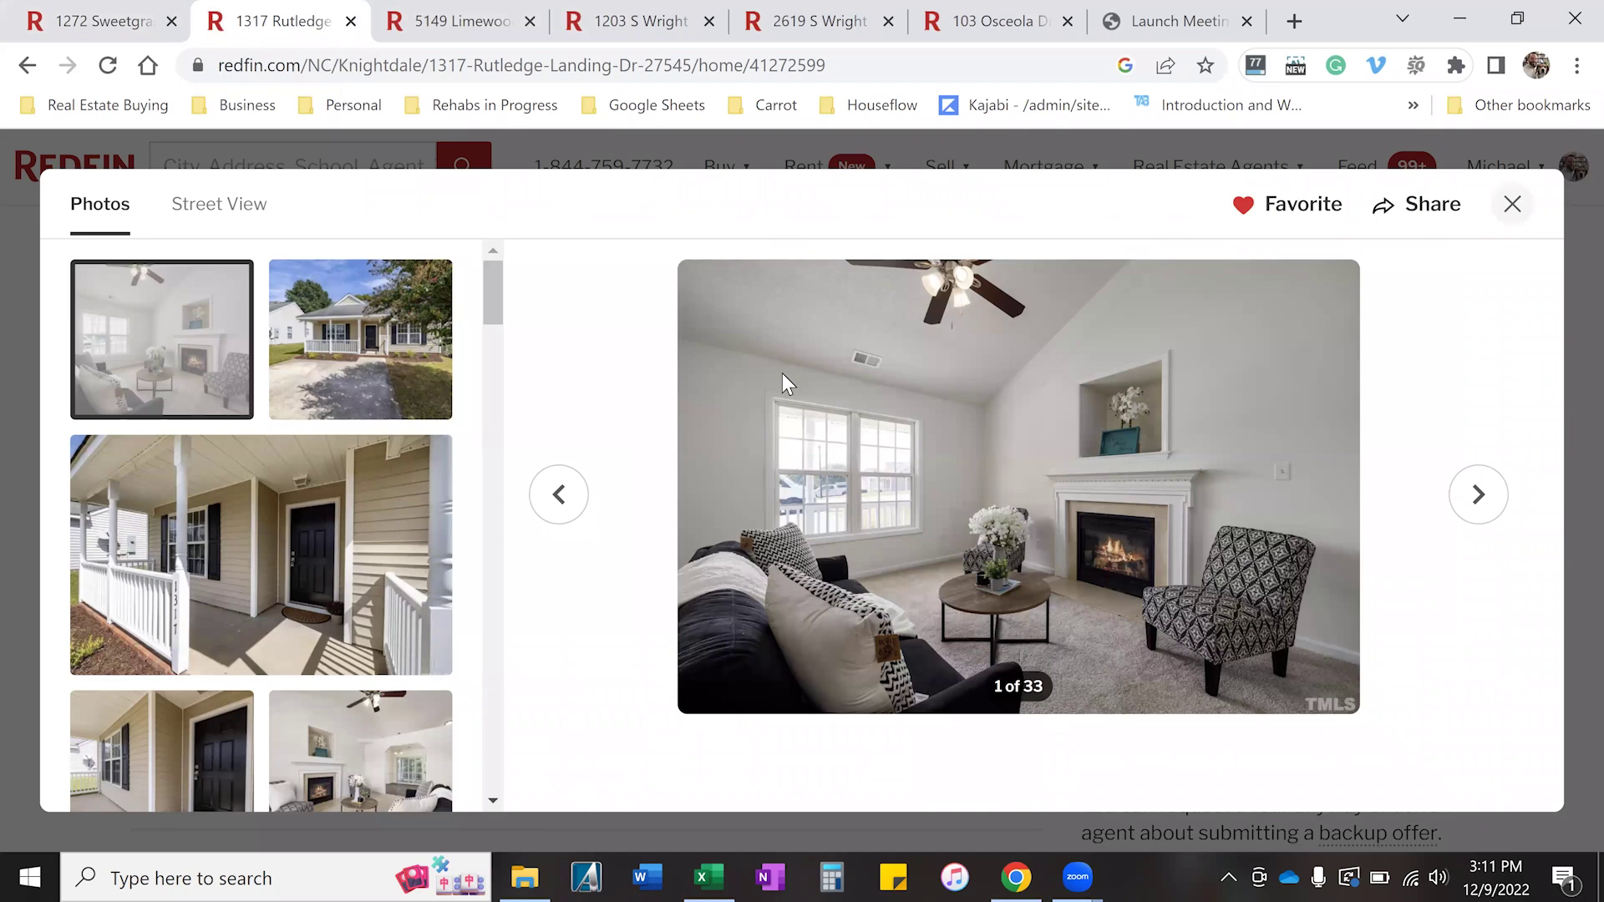
key("Right")
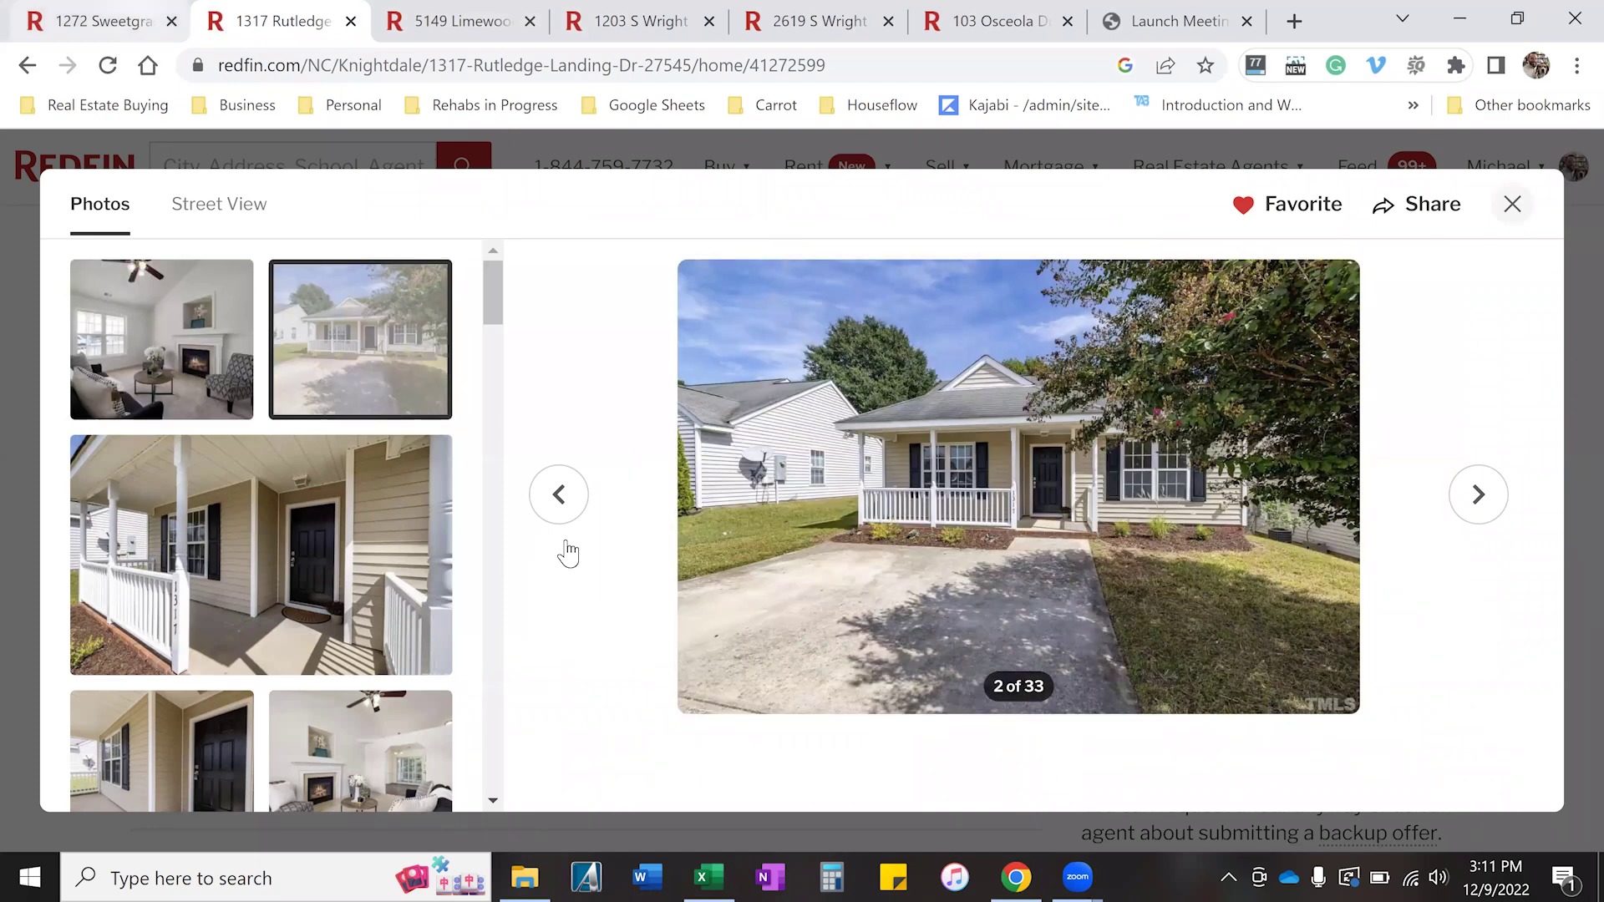
key("ctrl+shift+Tab")
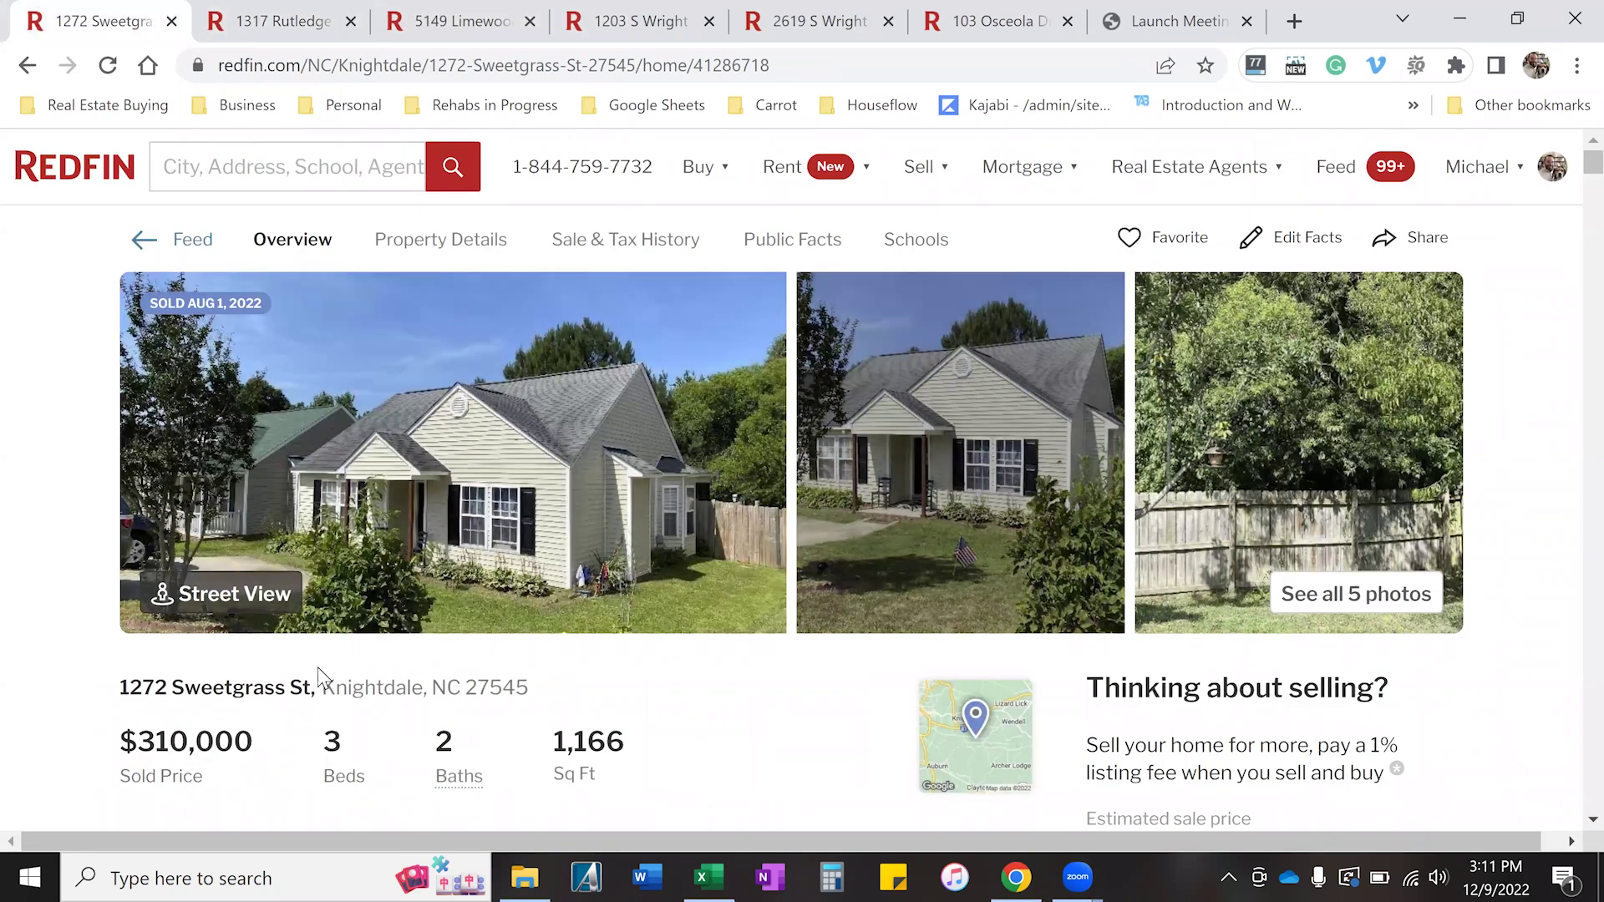
scroll(680, 644, "down", 1)
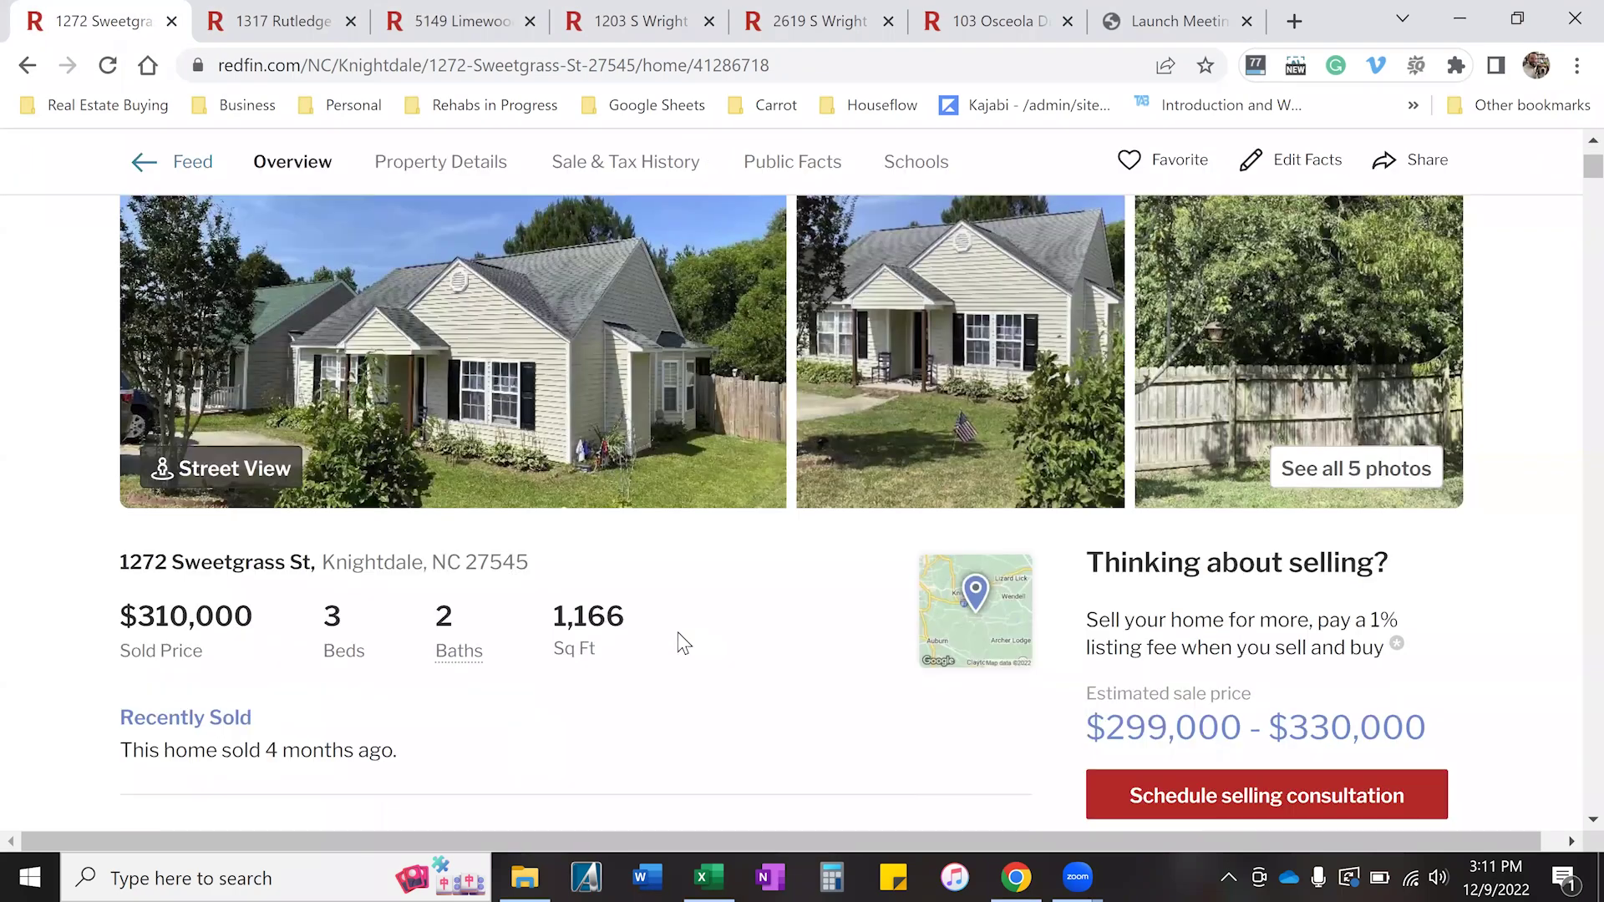
scroll(544, 671, "down", 2)
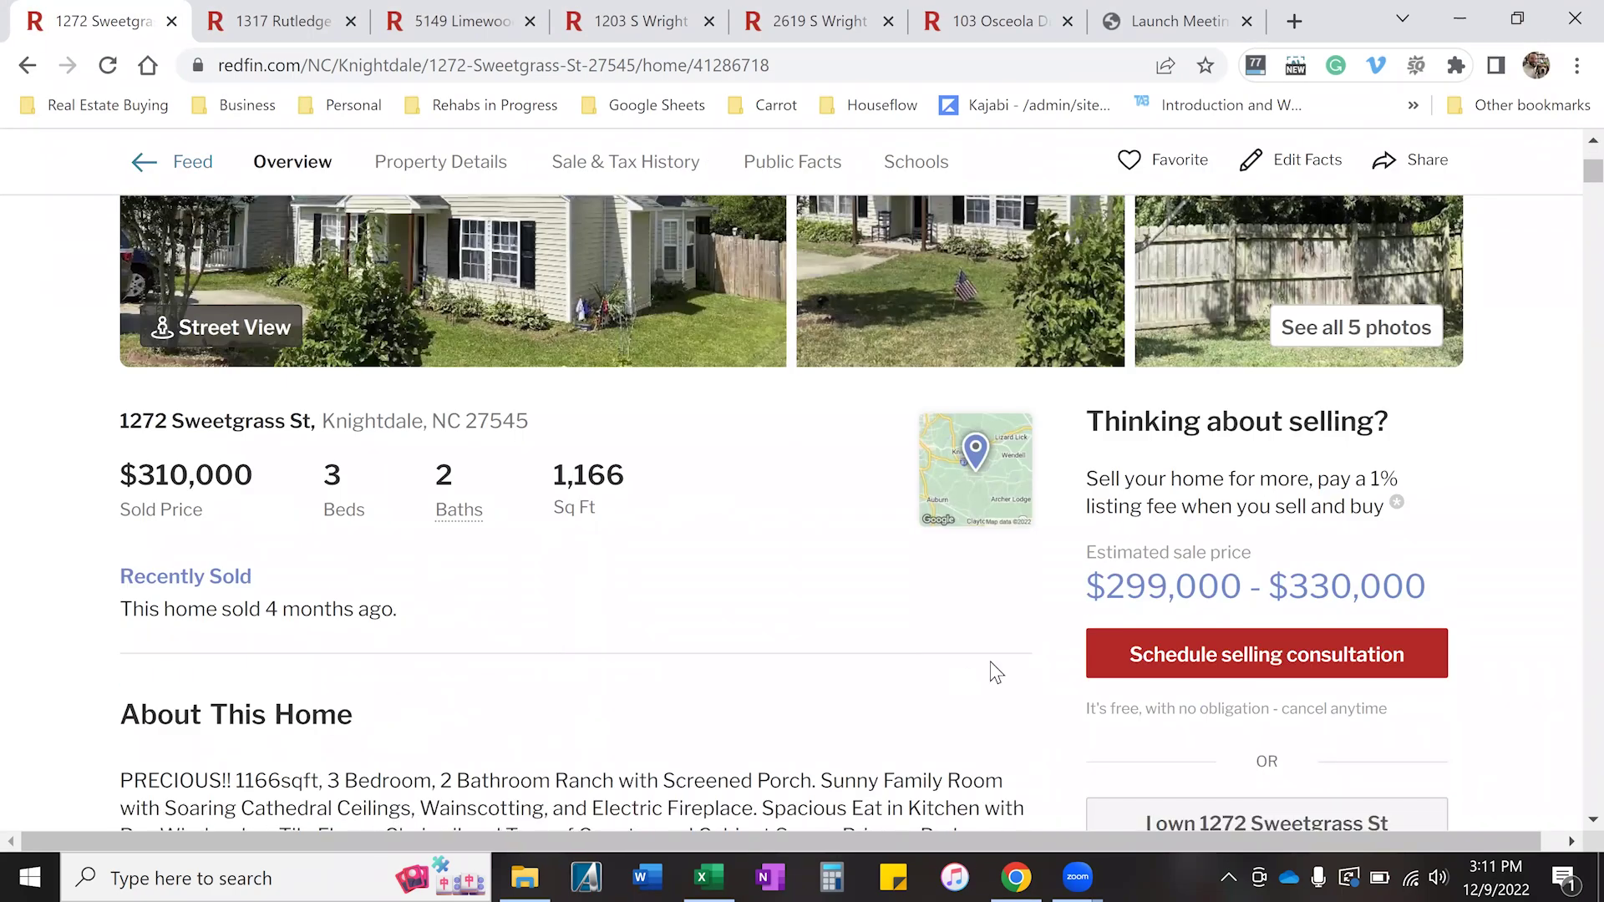
scroll(1166, 591, "up", 2)
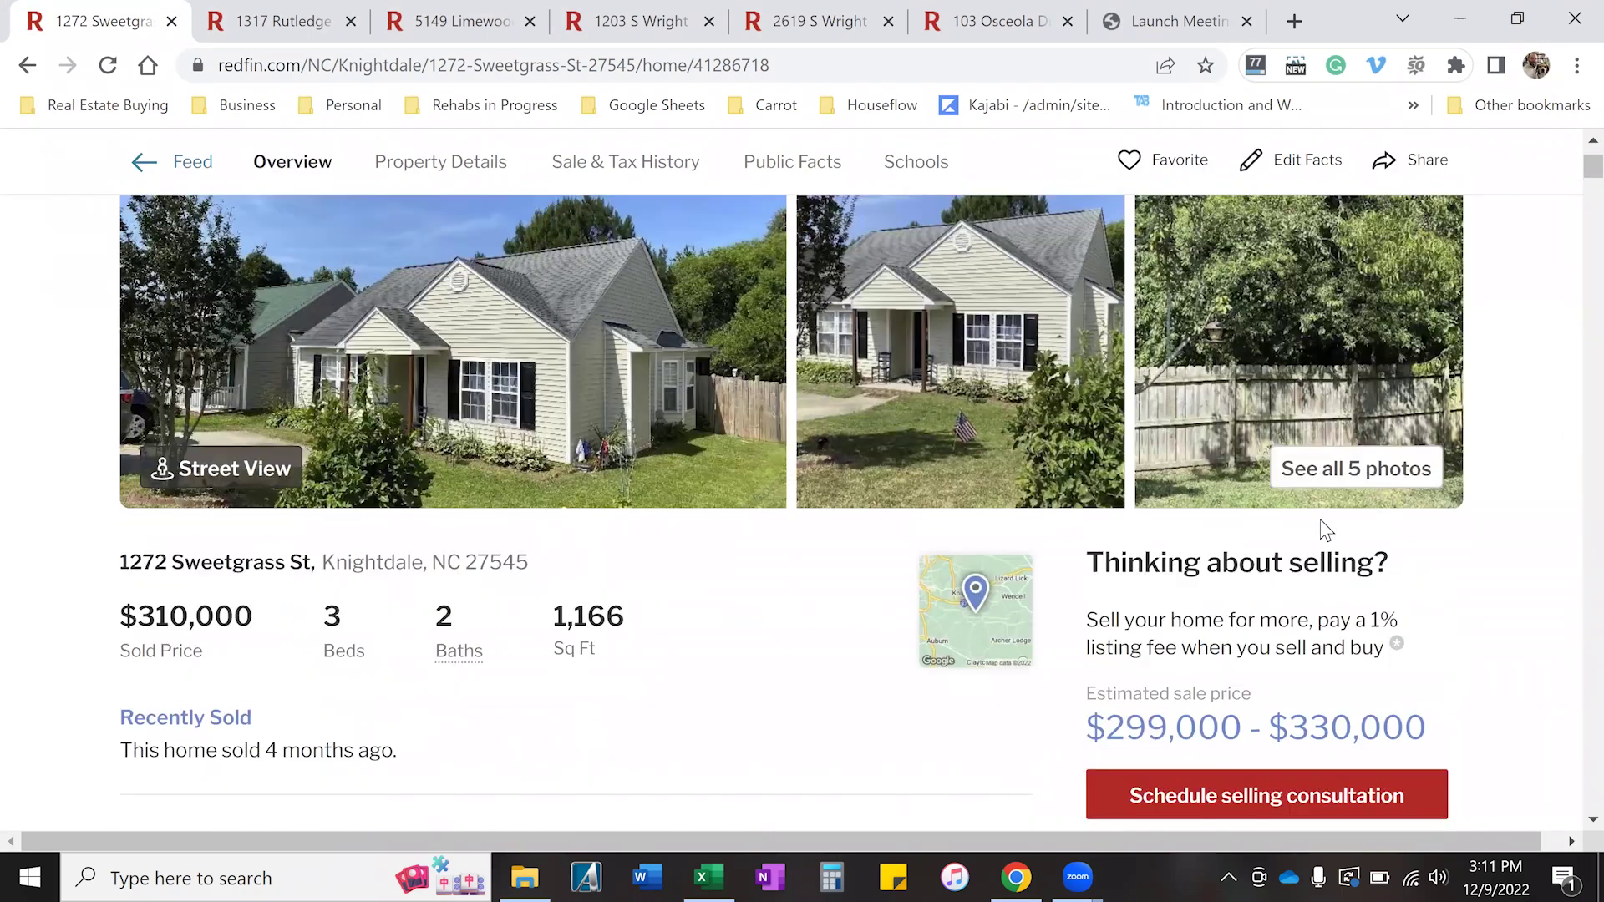
left_click(728, 869)
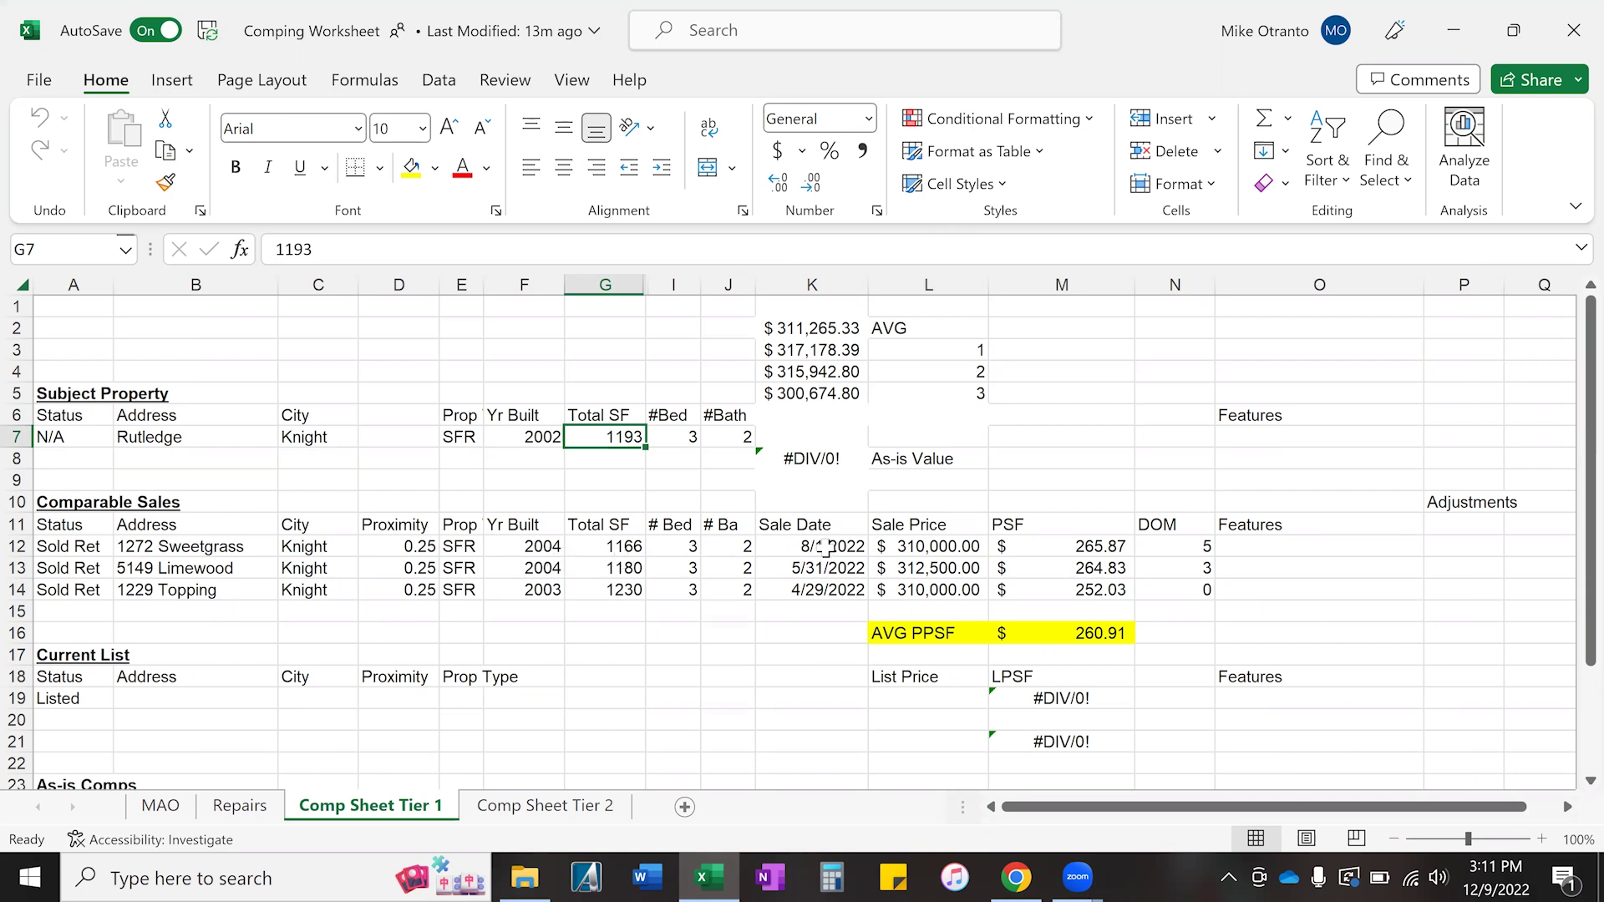
Check the first comp's 8/1/2022 sale date in K12, then open the Tier 1 Comp Sheet_000537 PDF.
left_click(825, 547)
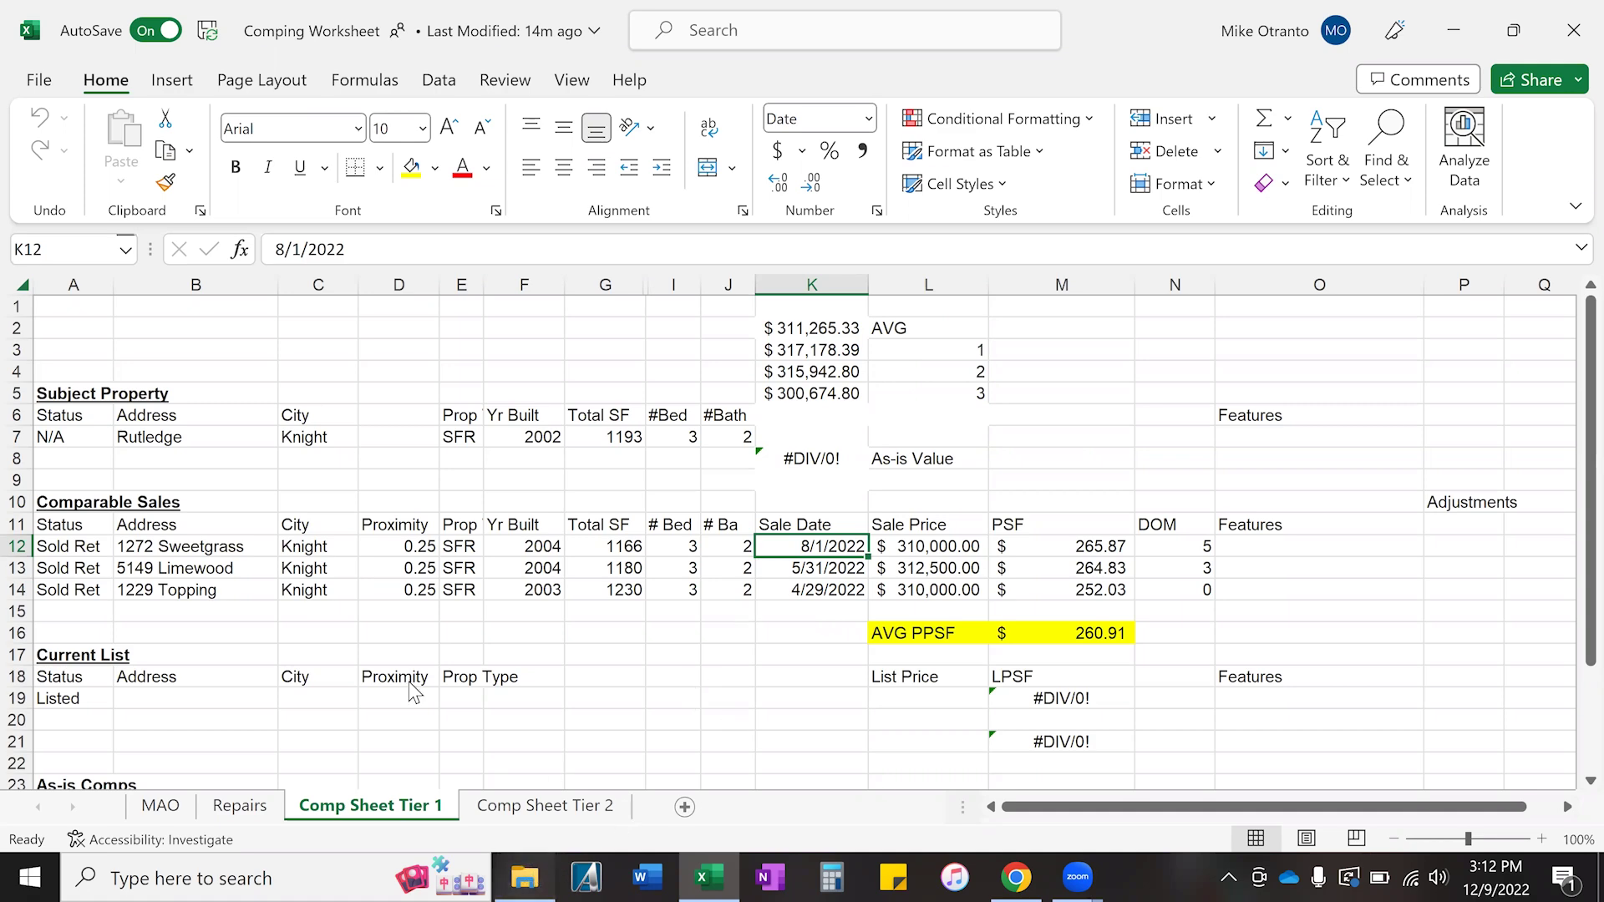
key("alt+Tab")
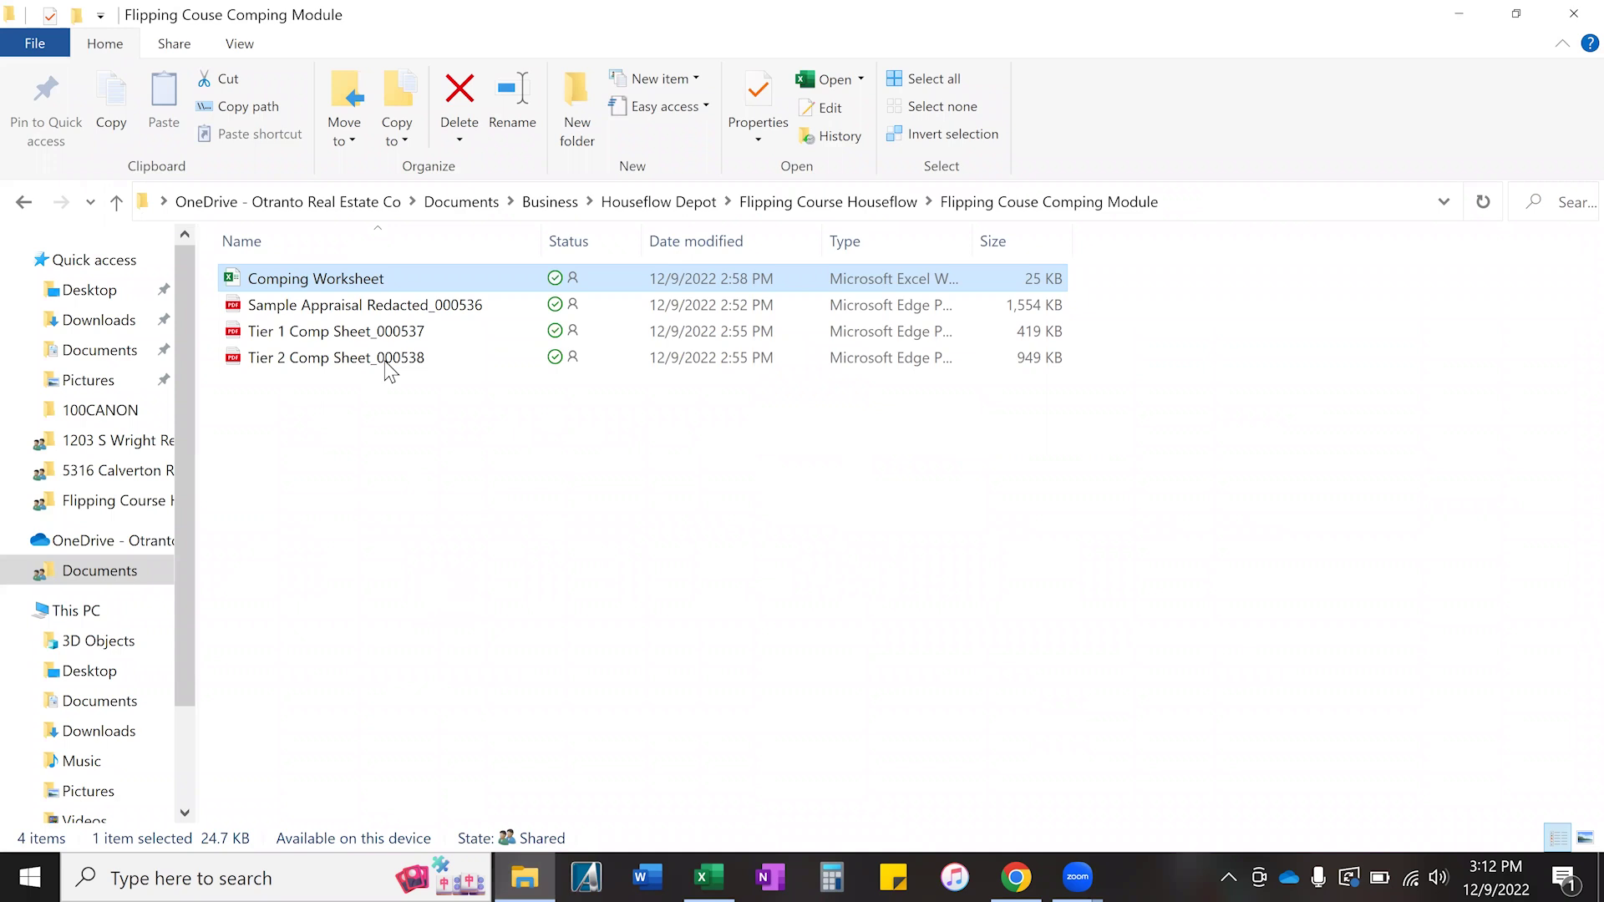
double_click(415, 335)
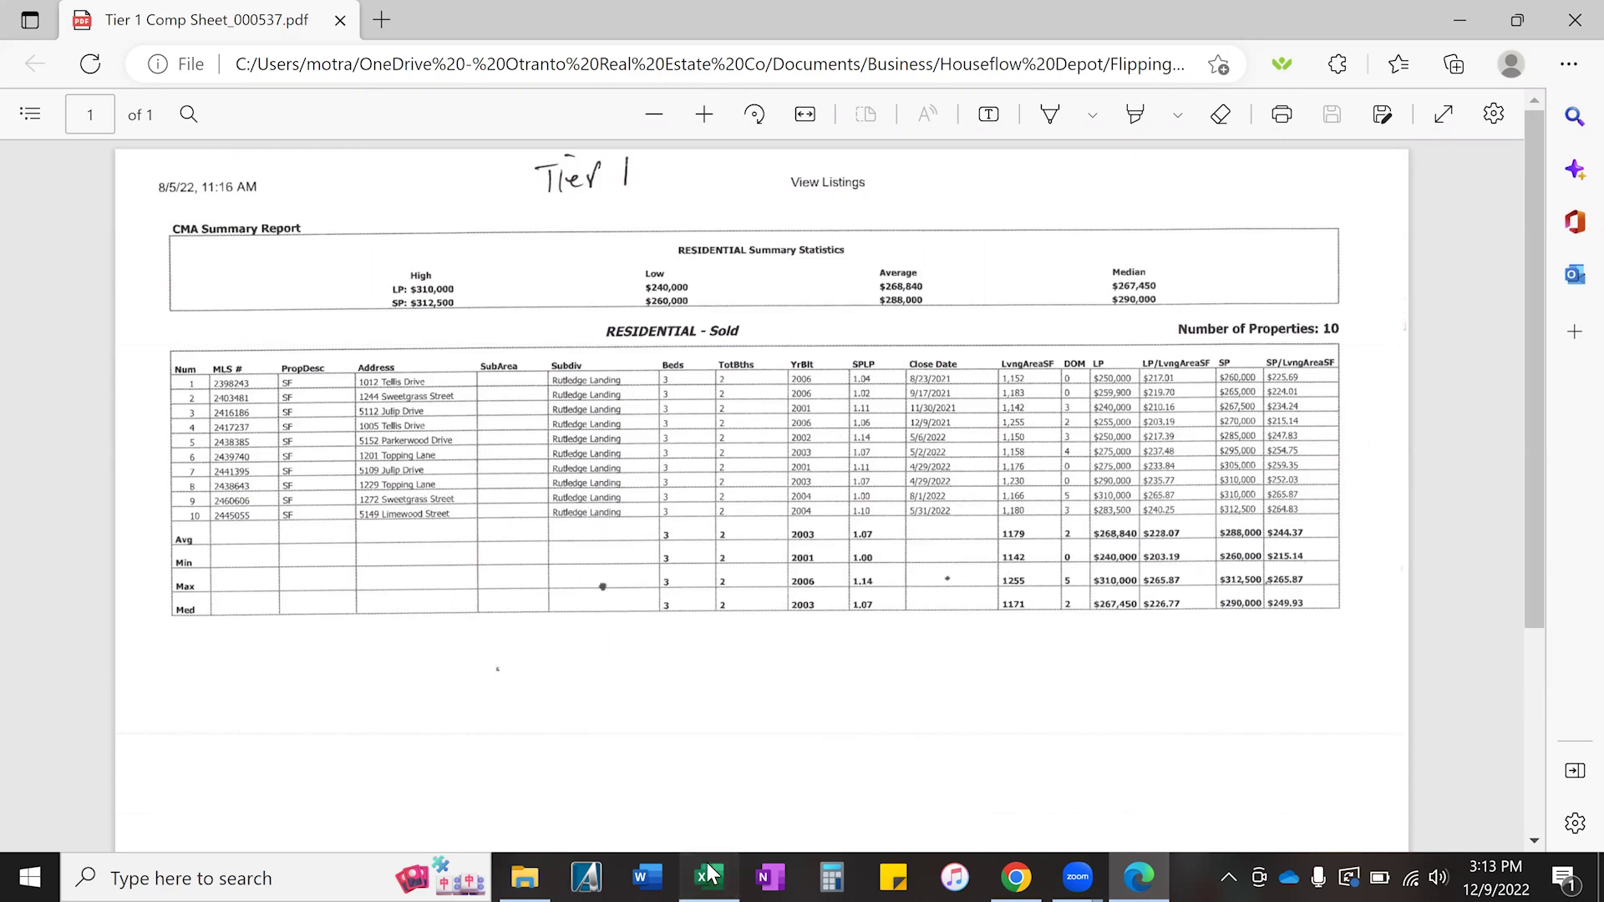
key("alt+Tab")
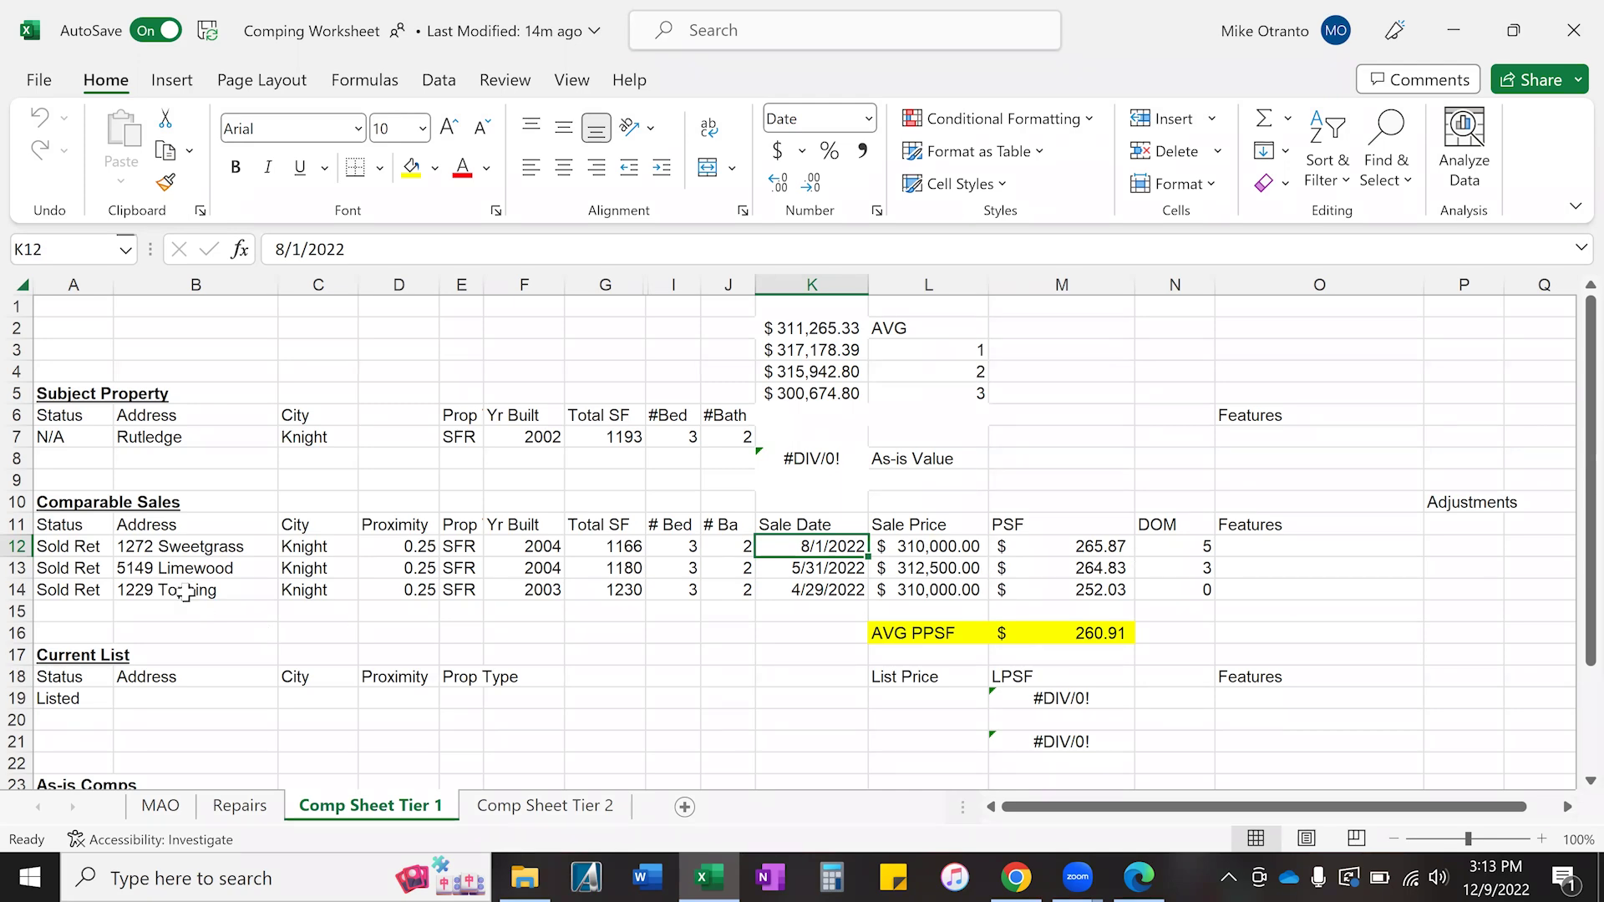
left_click(1029, 873)
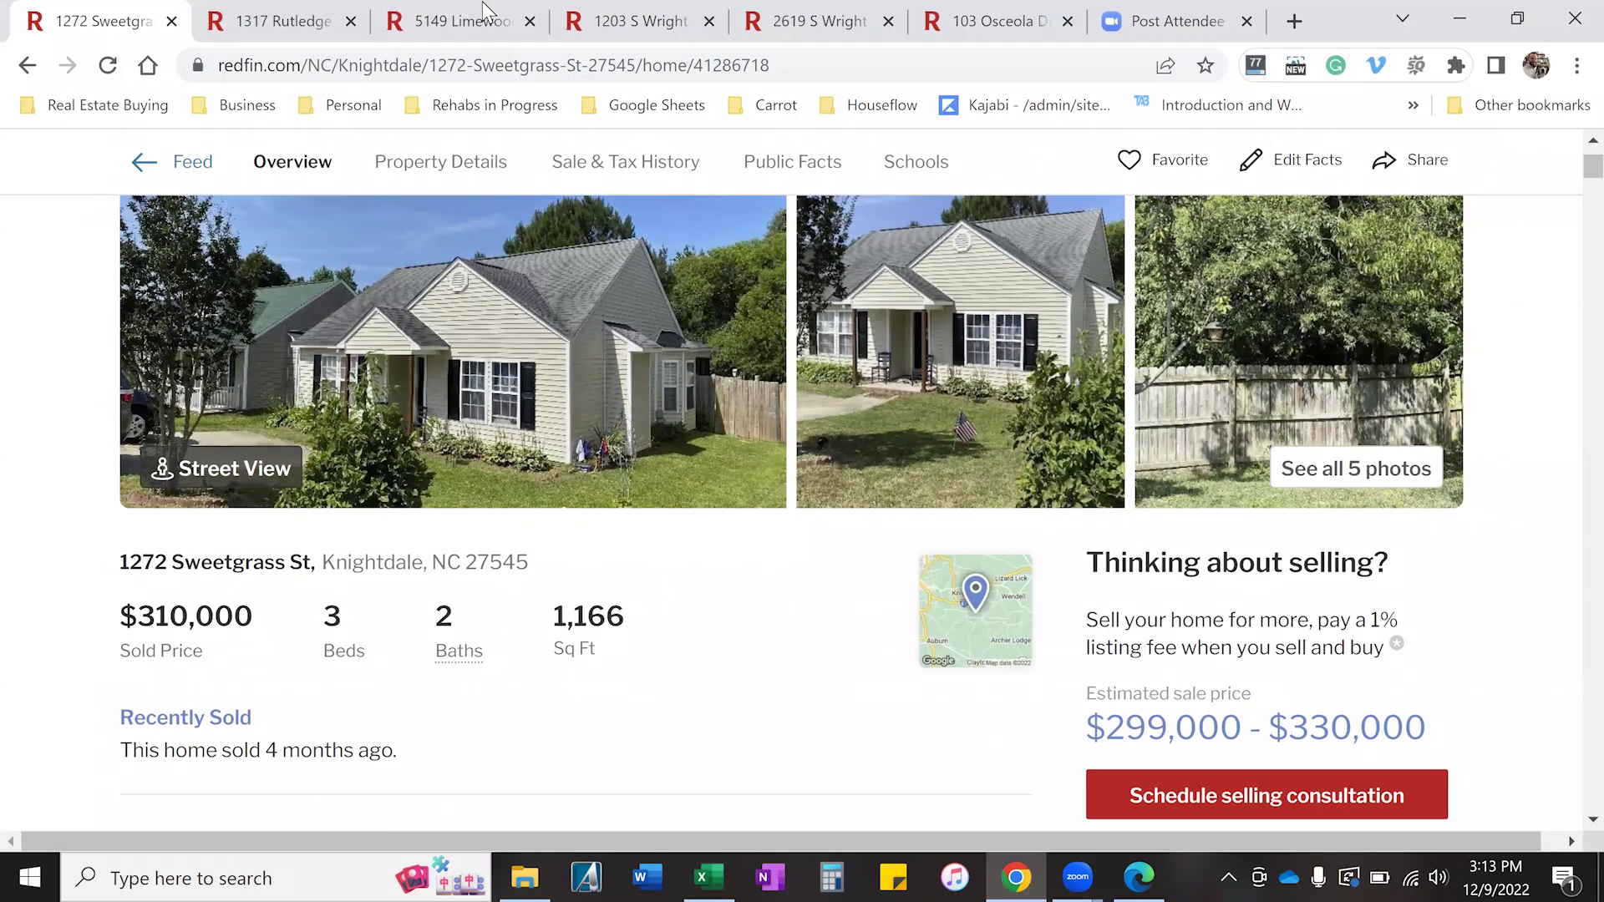
left_click(483, 1)
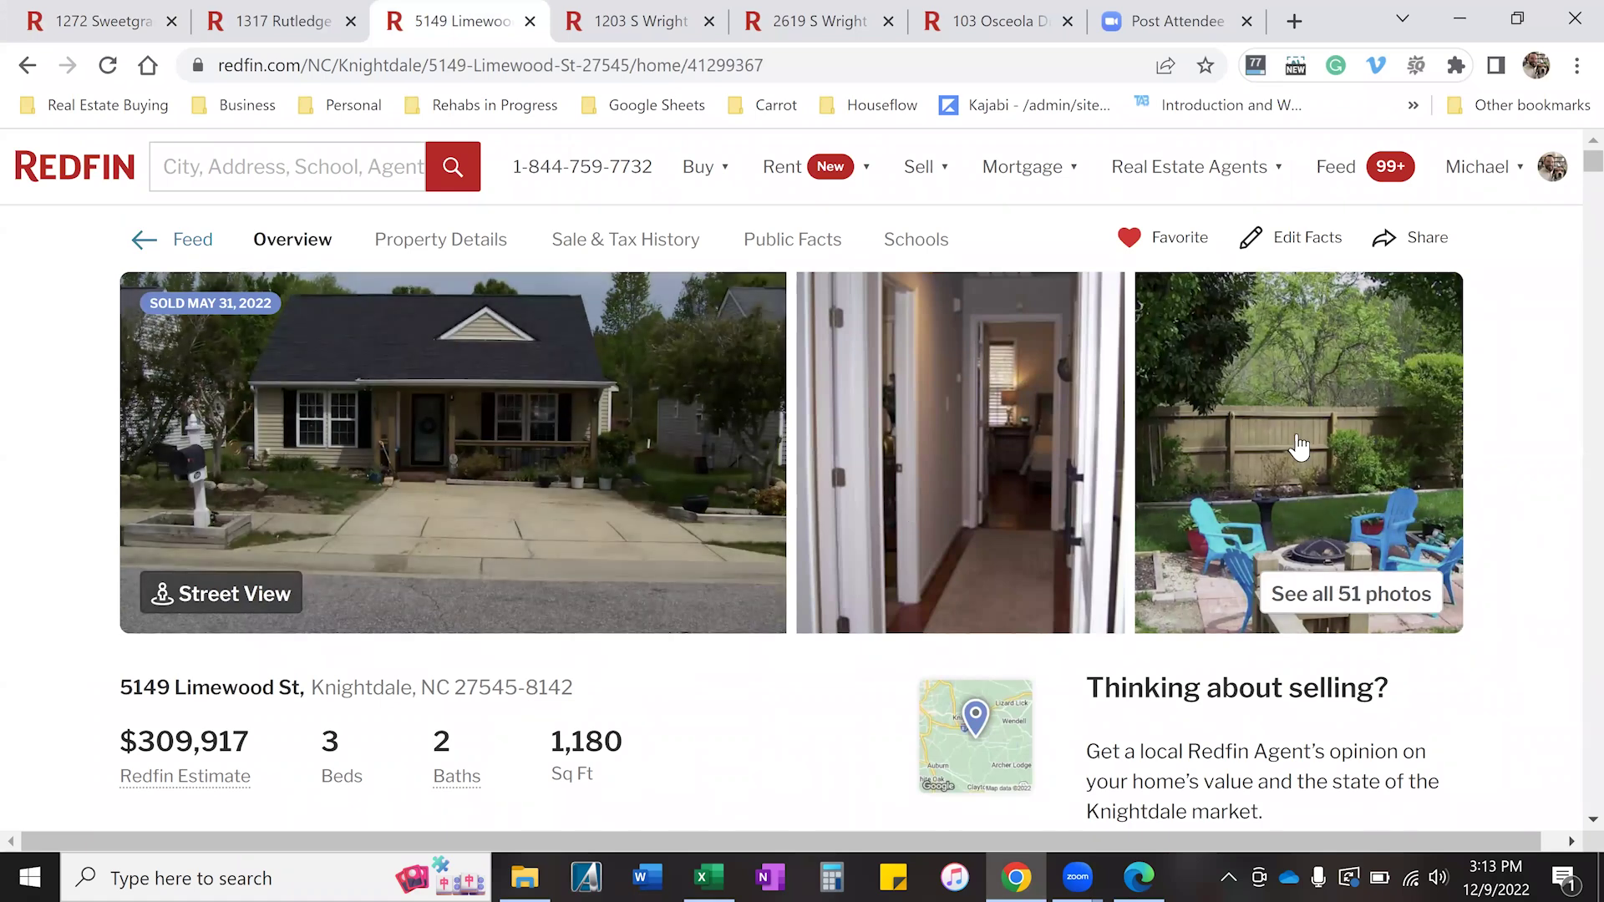
Browse the Limewood comp's 51 photos, viewing the kitchen, shower, barn-door closet and bathroom vanity.
left_click(1353, 594)
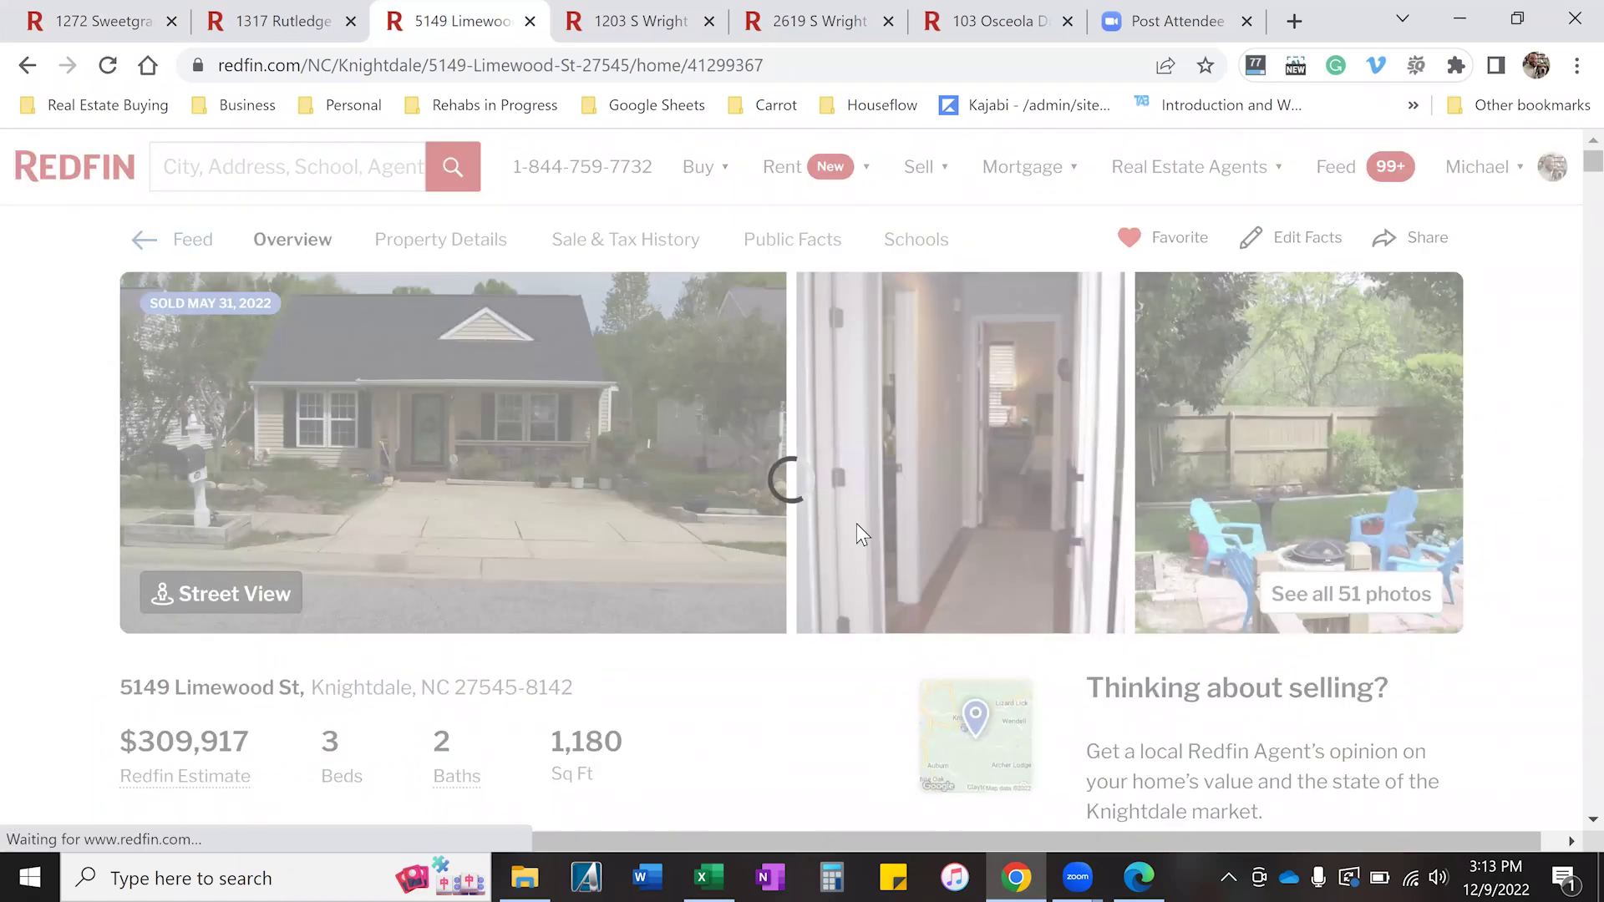
scroll(334, 633, "down", 9)
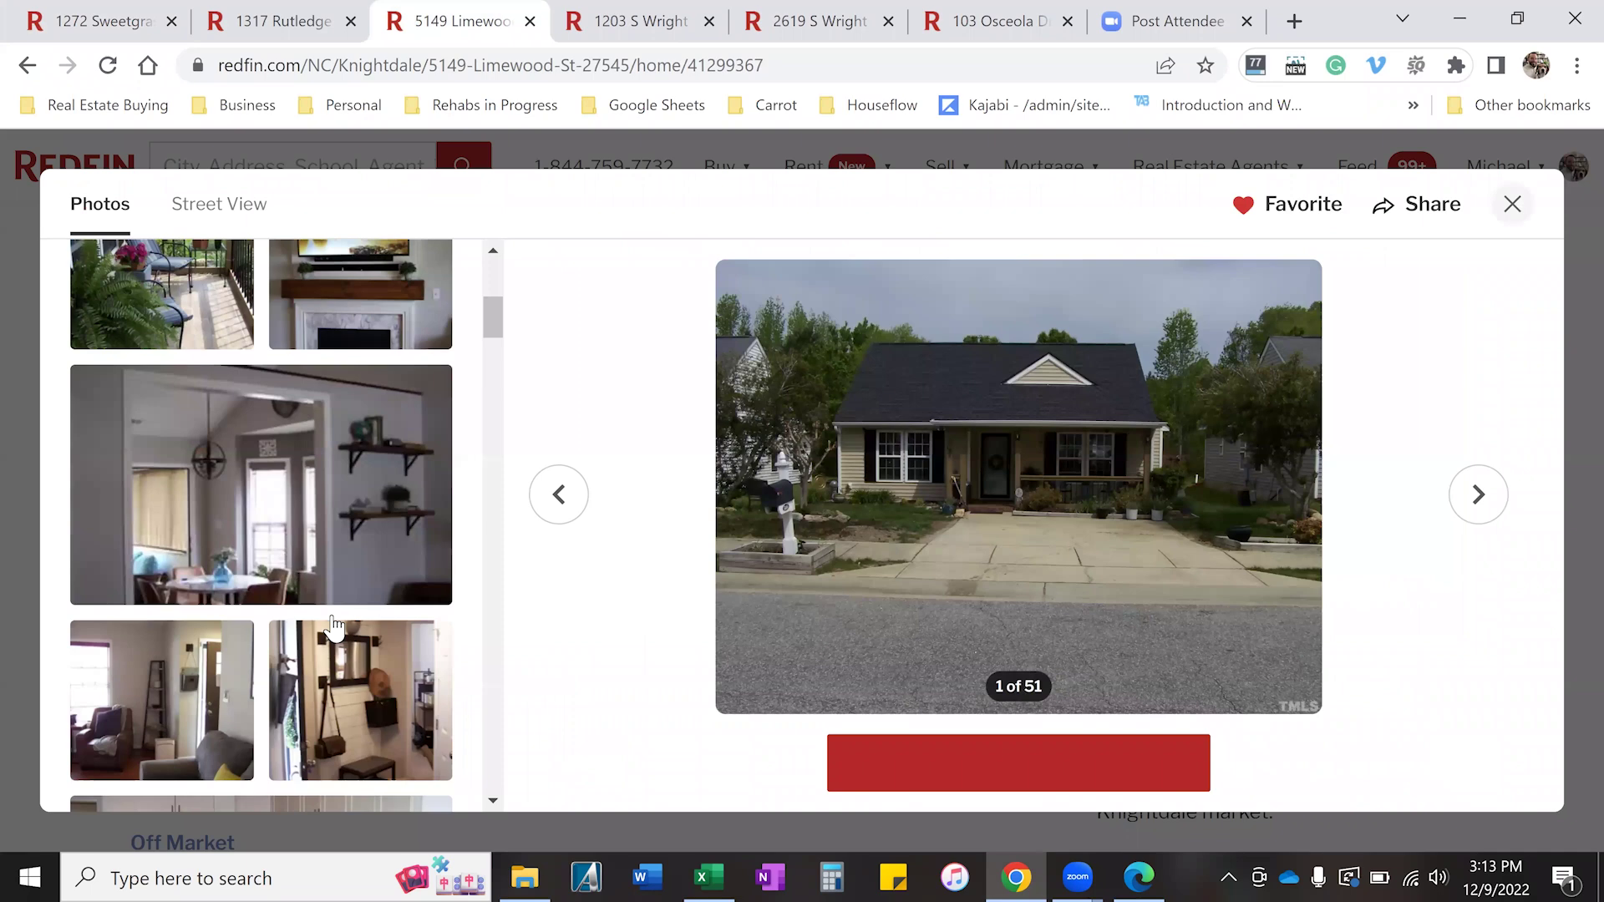
scroll(335, 547, "down", 1)
left_click(338, 554)
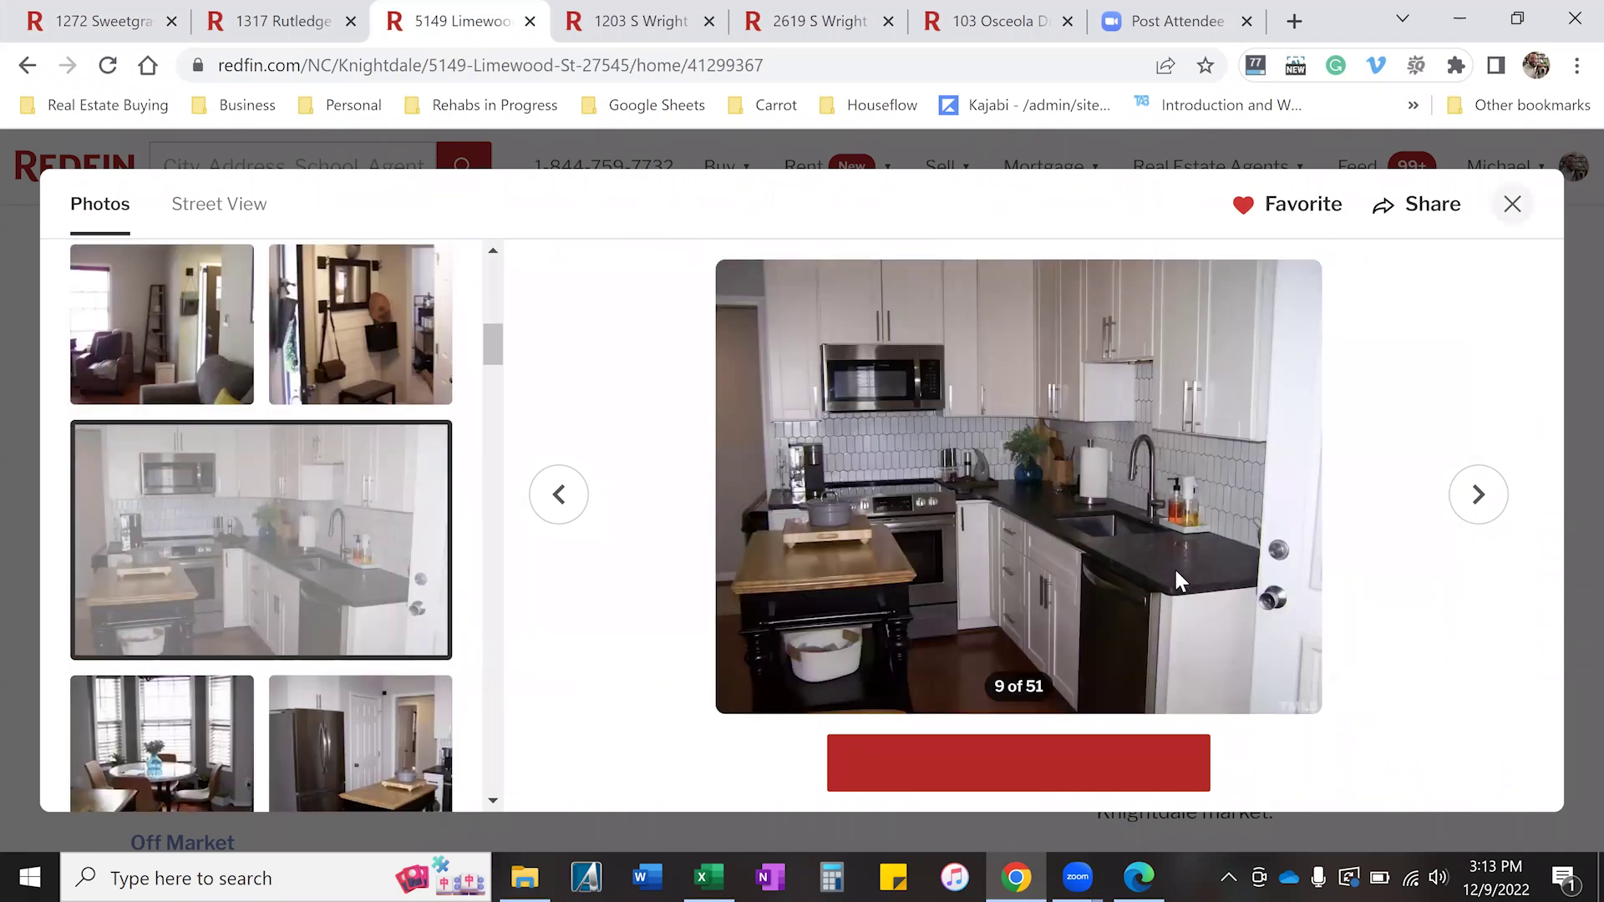
scroll(259, 641, "down", 5)
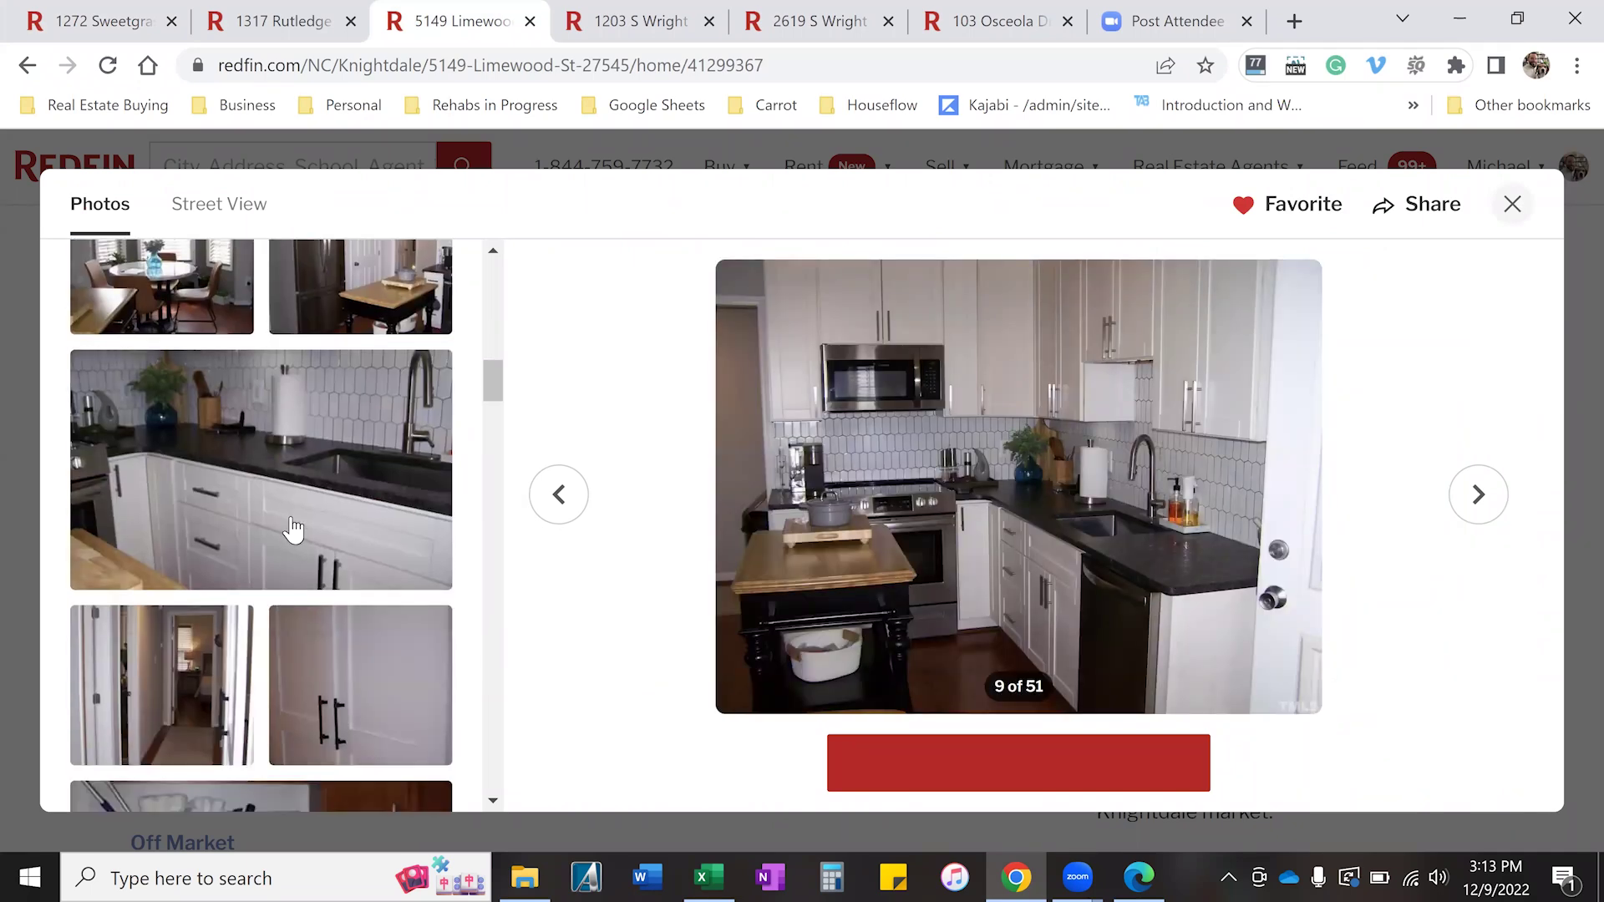
scroll(292, 528, "down", 10)
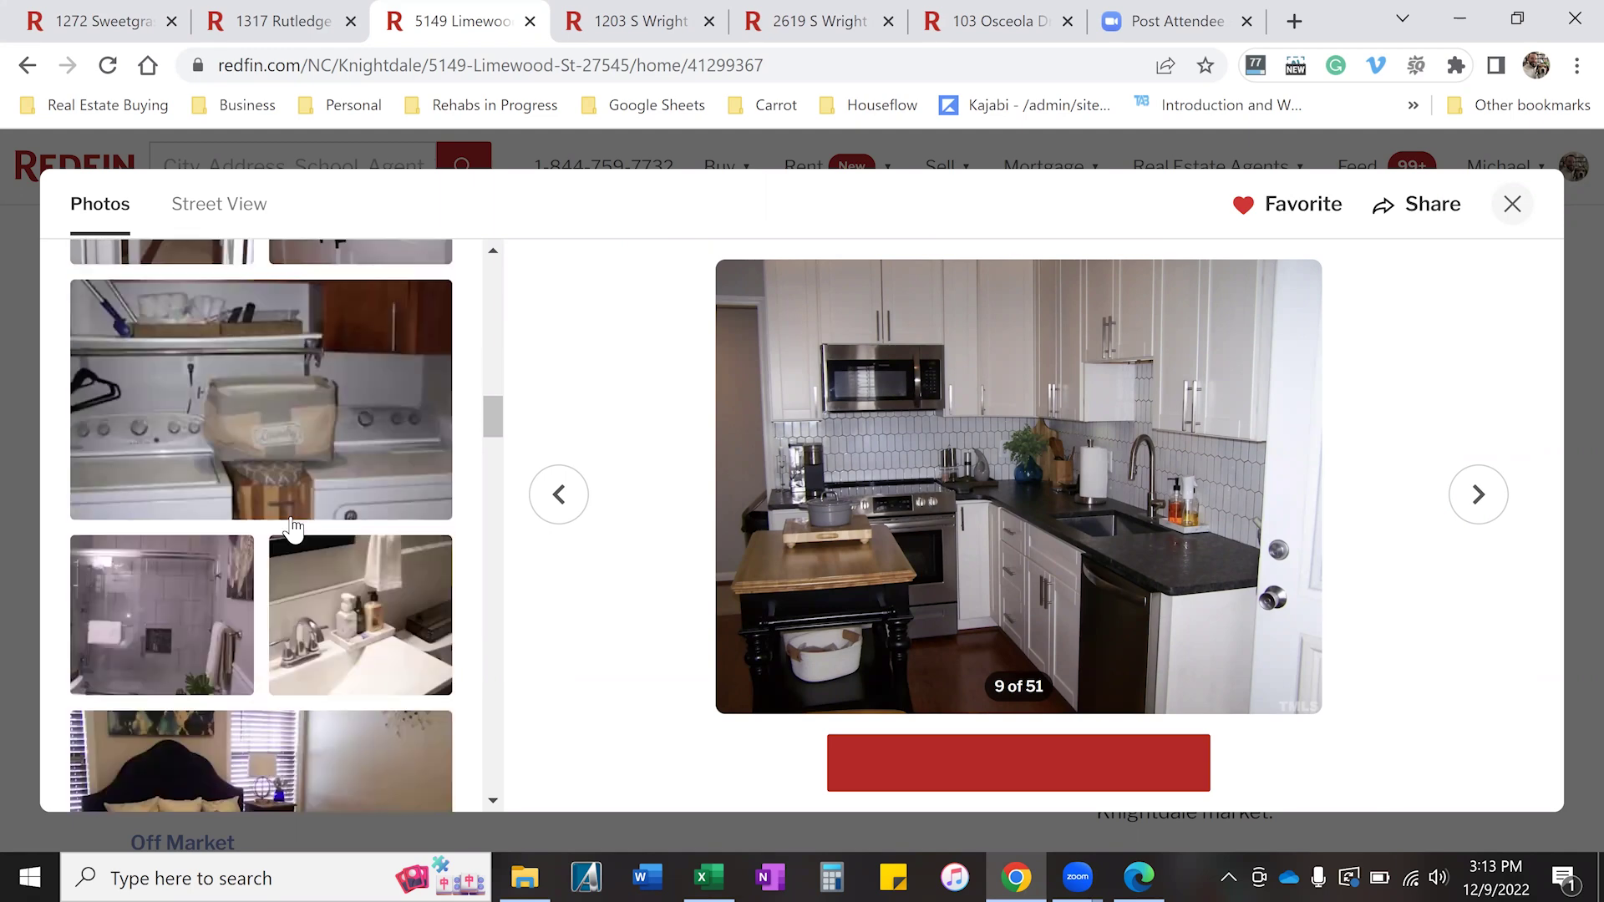
left_click(190, 397)
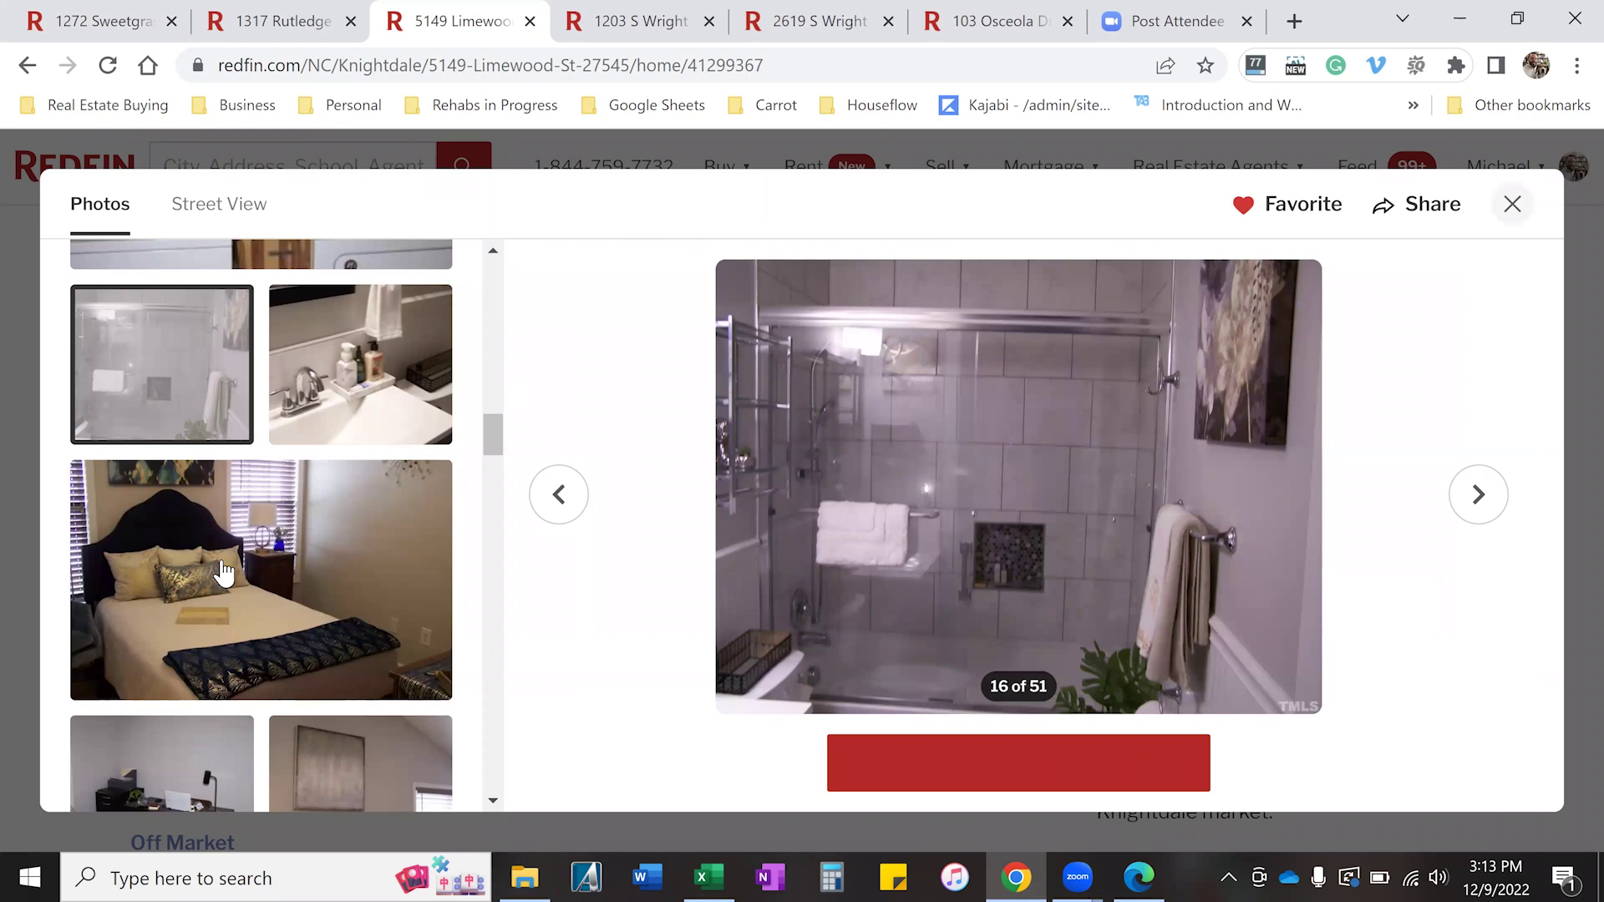
scroll(225, 568, "down", 5)
scroll(238, 565, "down", 5)
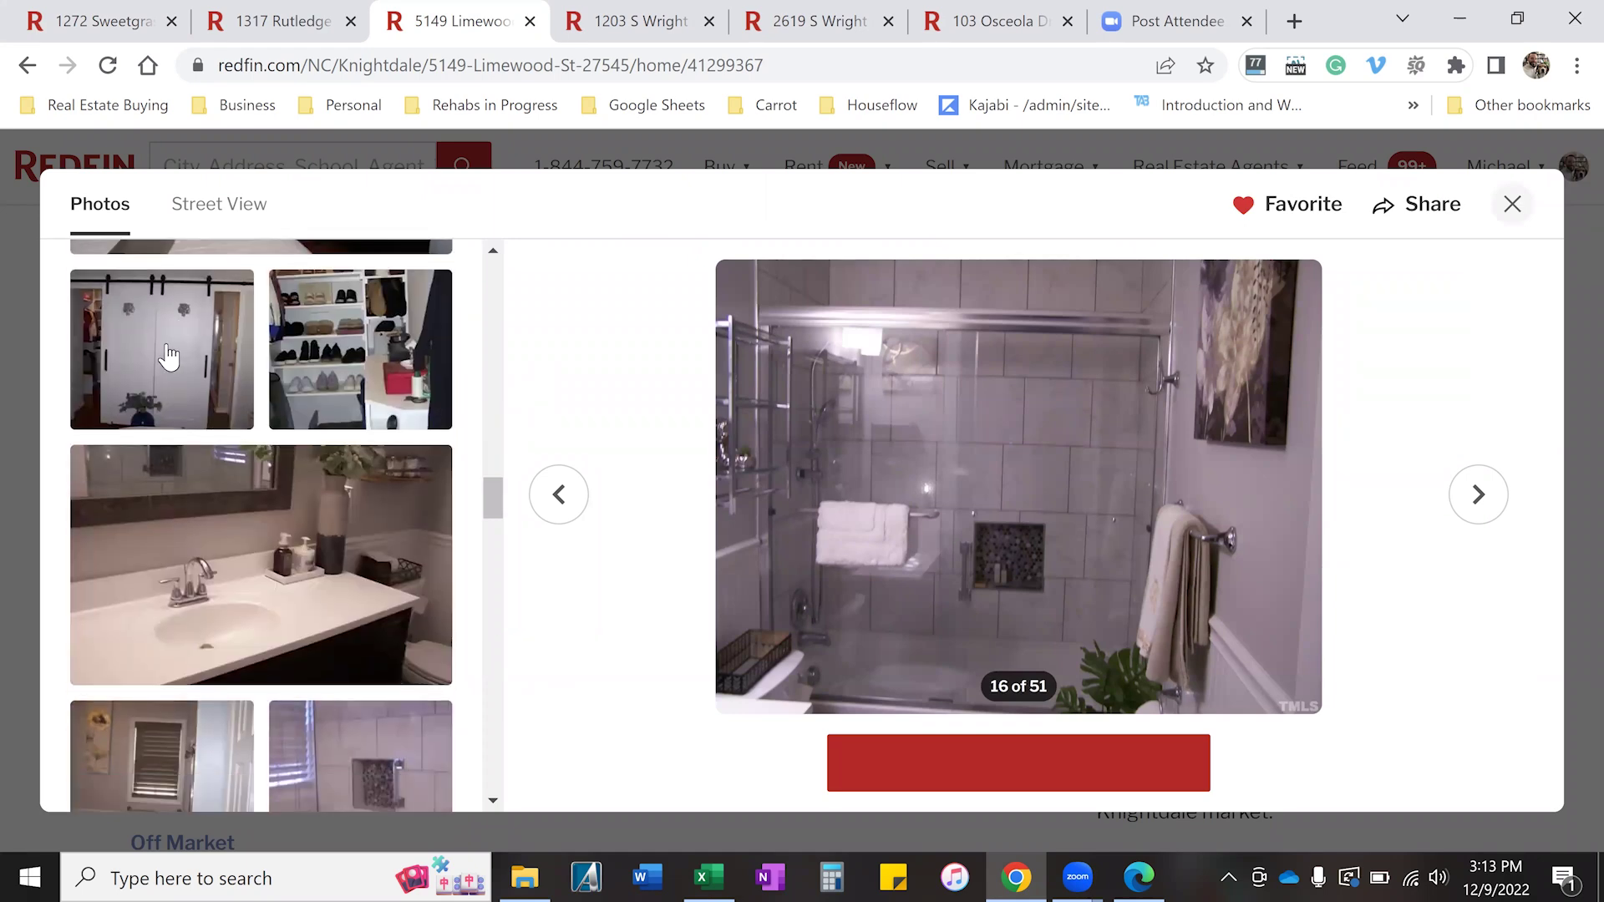
left_click(168, 355)
left_click(210, 568)
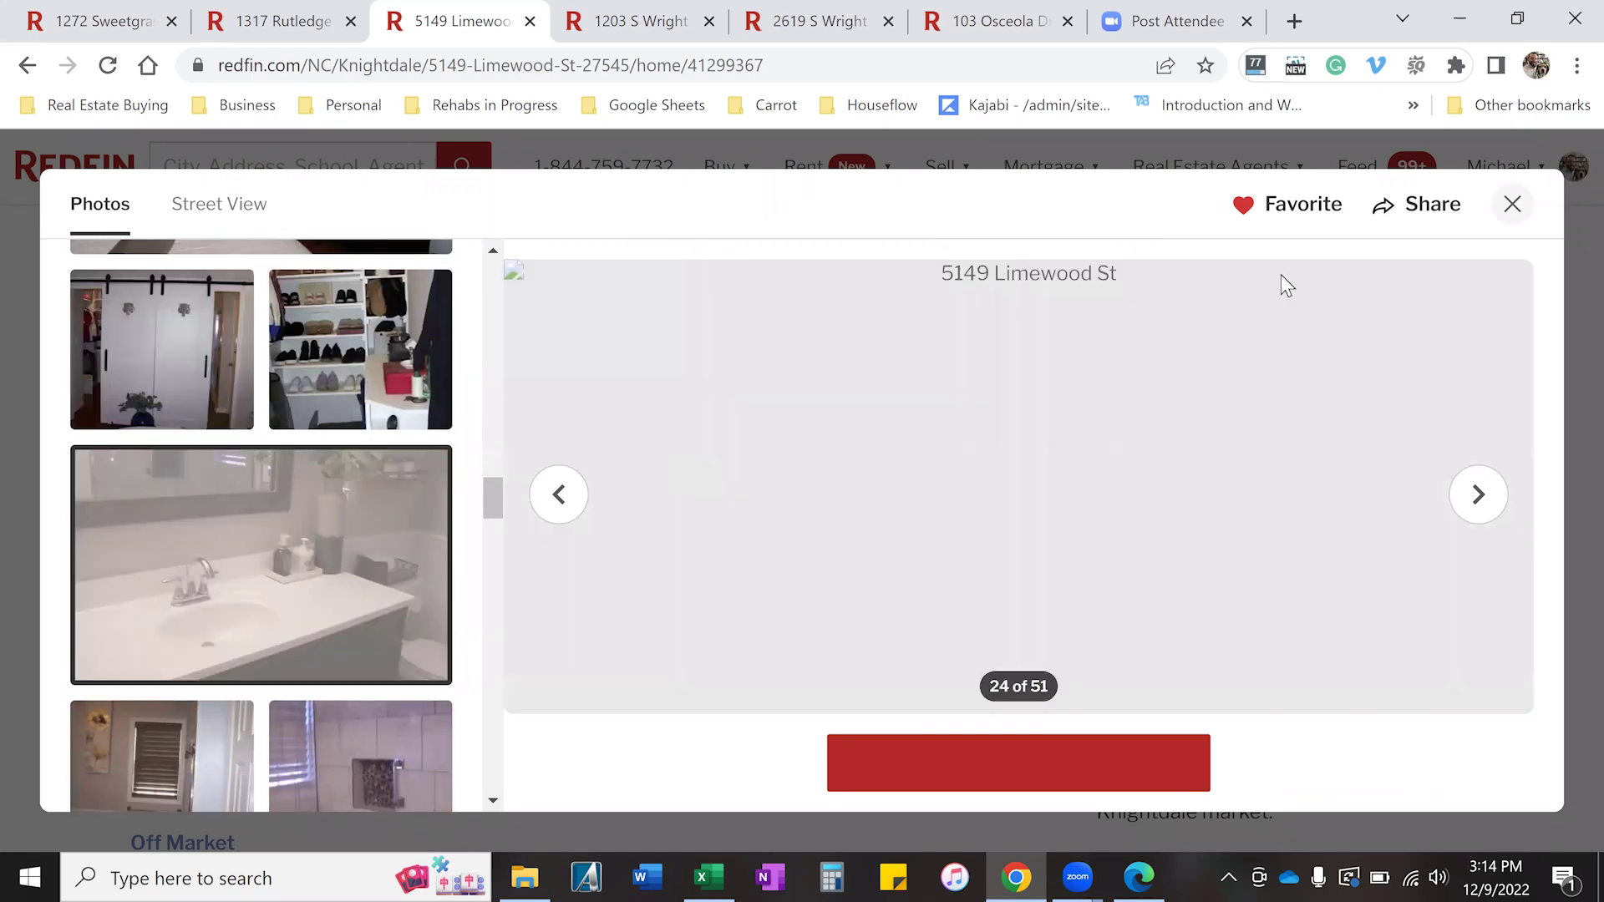
key("Escape")
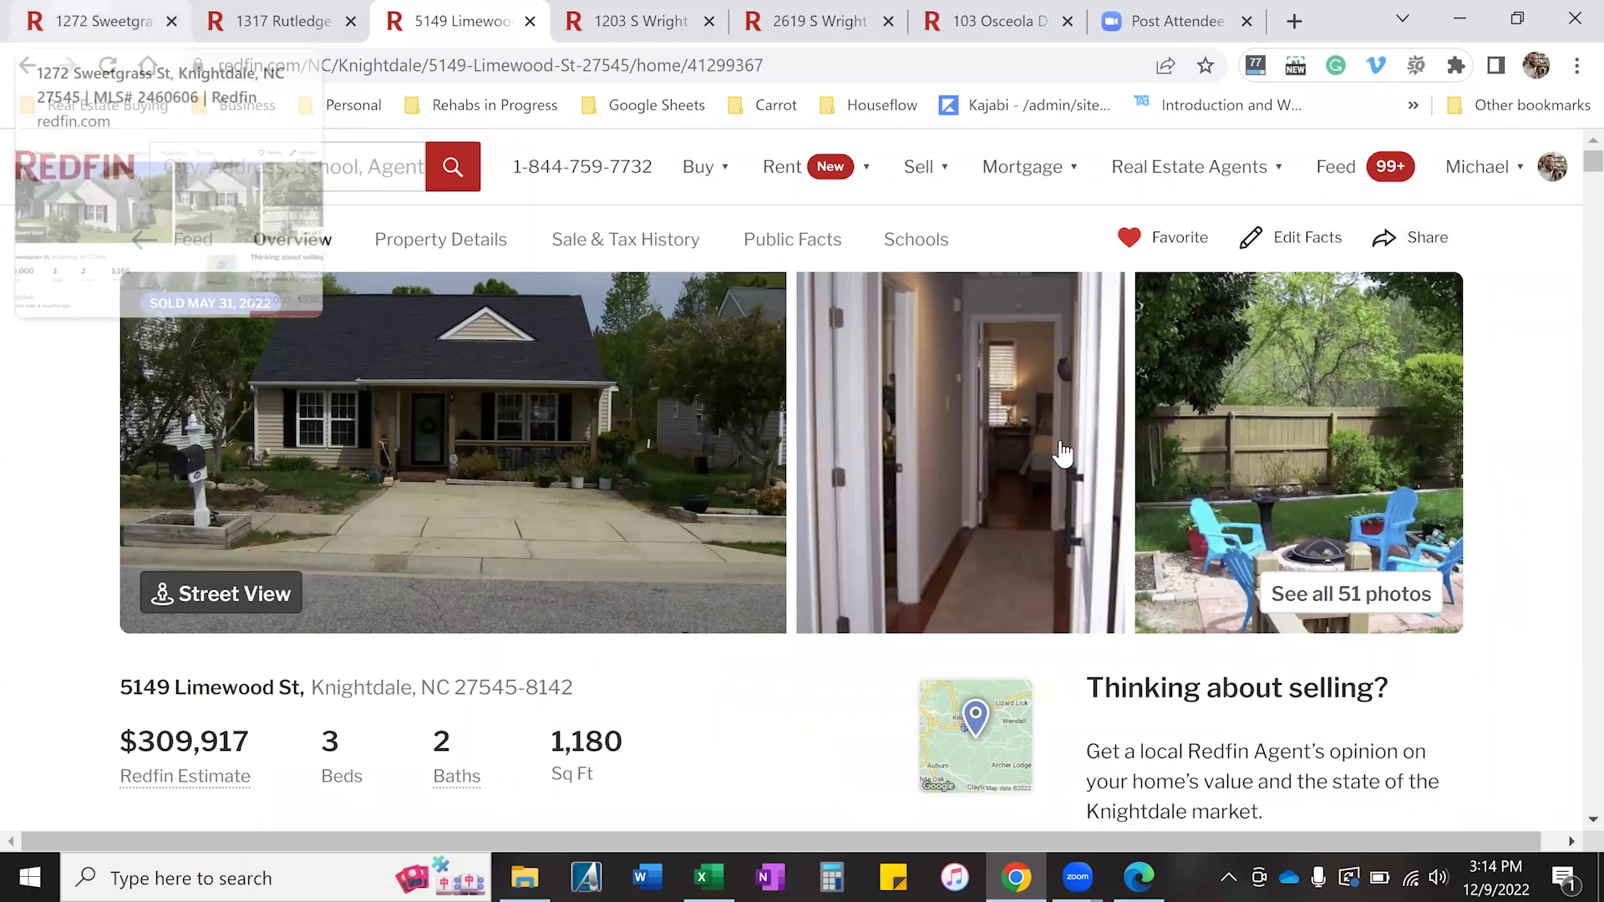
key("ctrl+1")
left_click(735, 493)
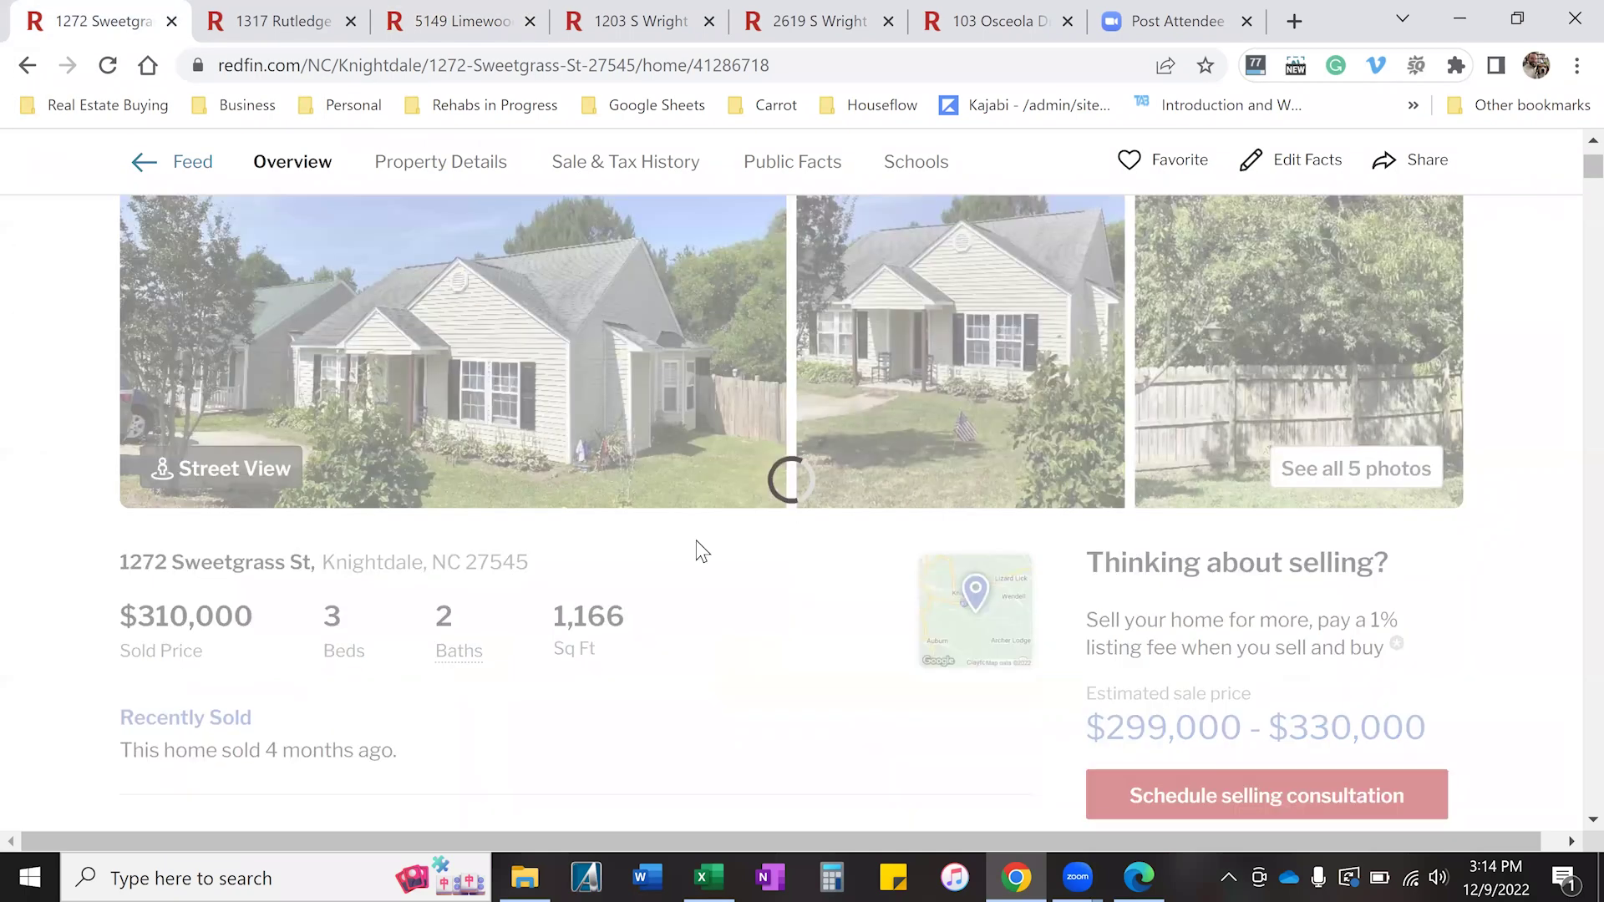
scroll(309, 576, "down", 1)
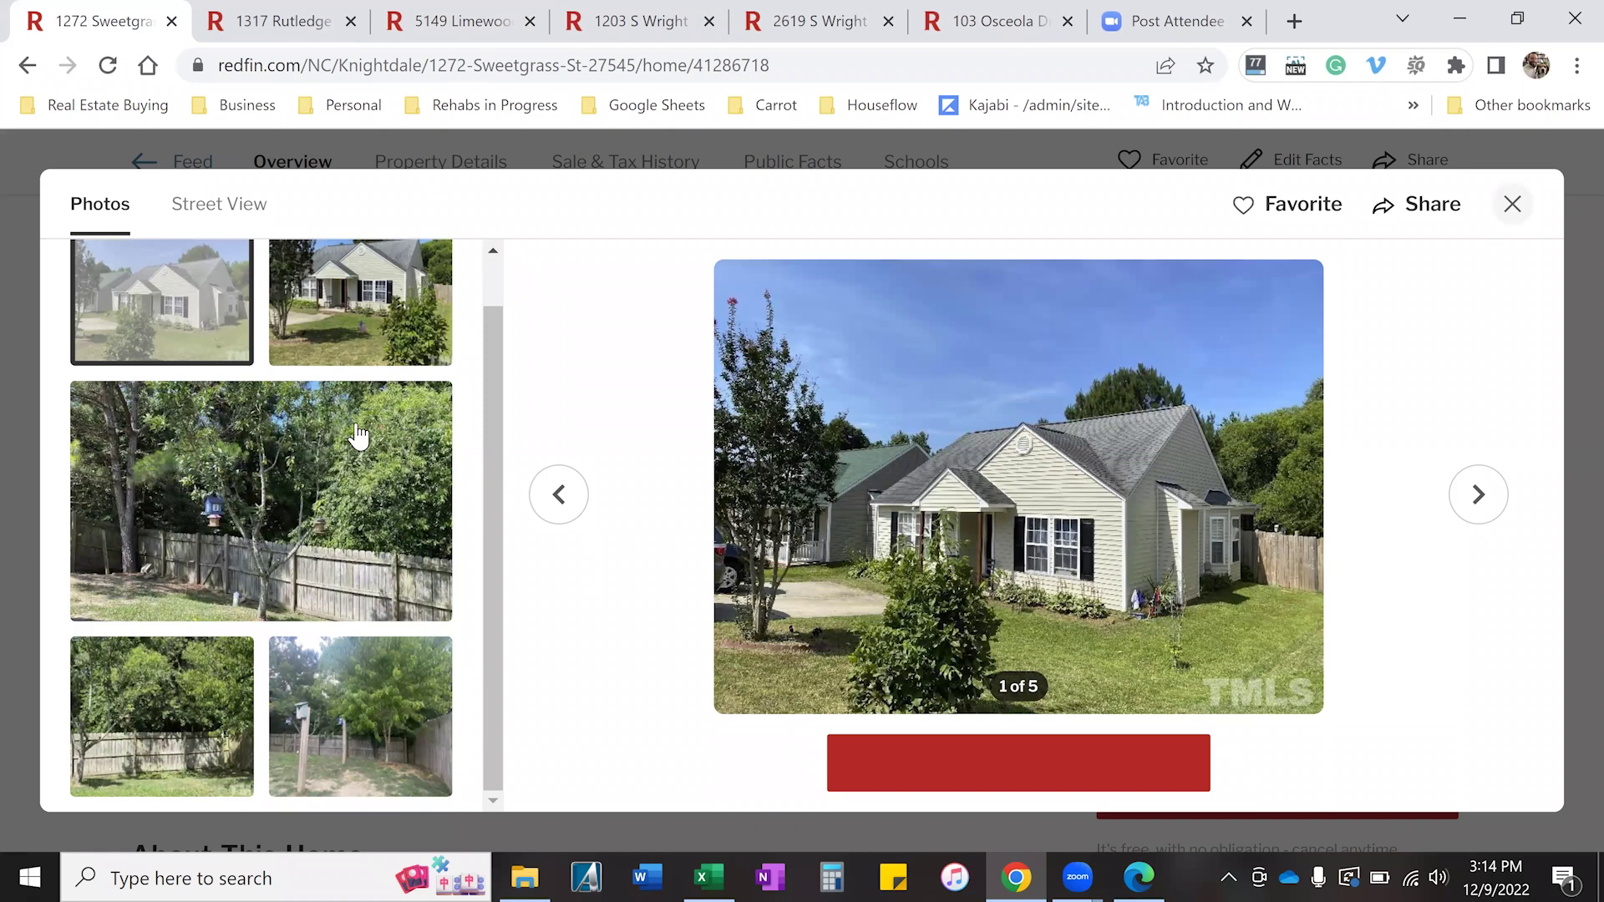
left_click(1513, 203)
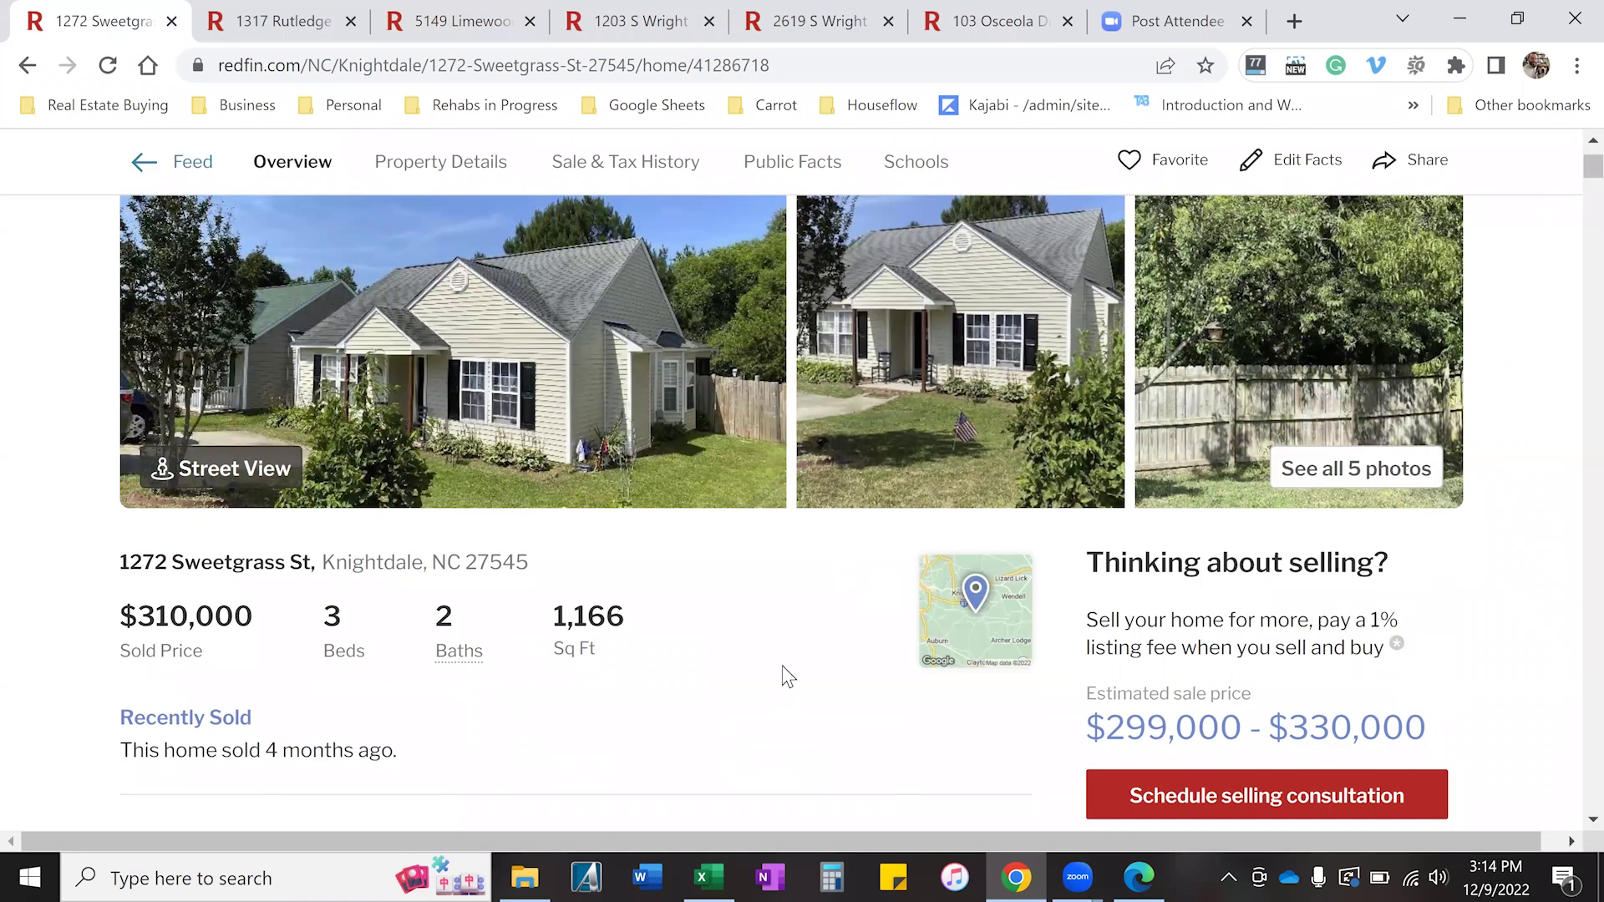
left_click(714, 869)
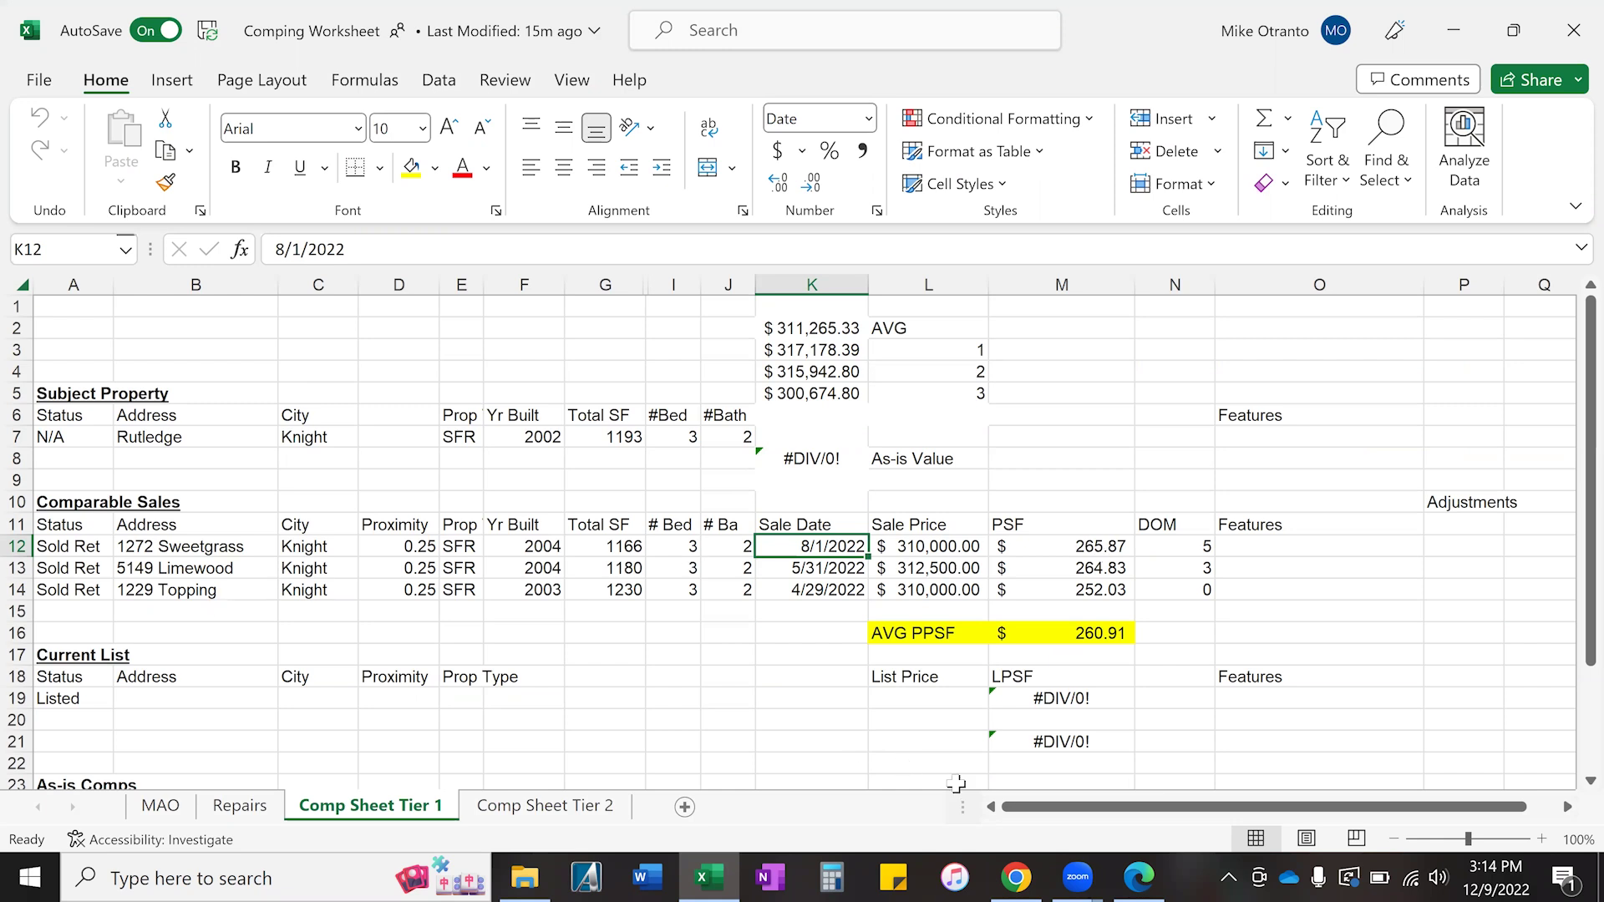
mouse_move(1015, 875)
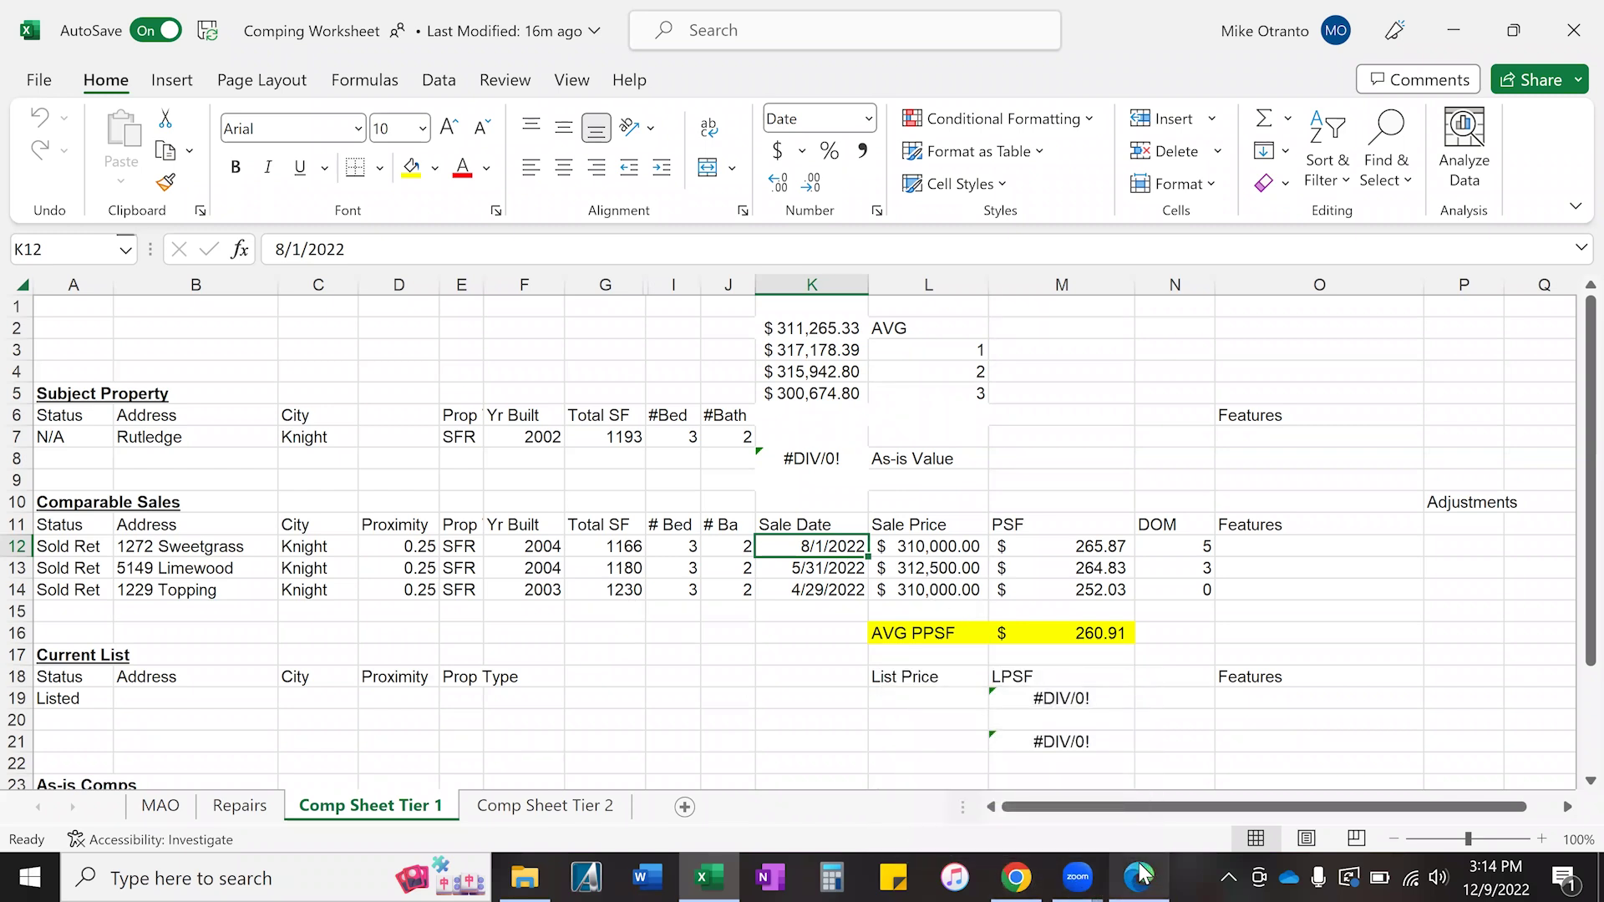
In a new Redfin tab in Chrome, start a property search for '1229'.
left_click(1016, 877)
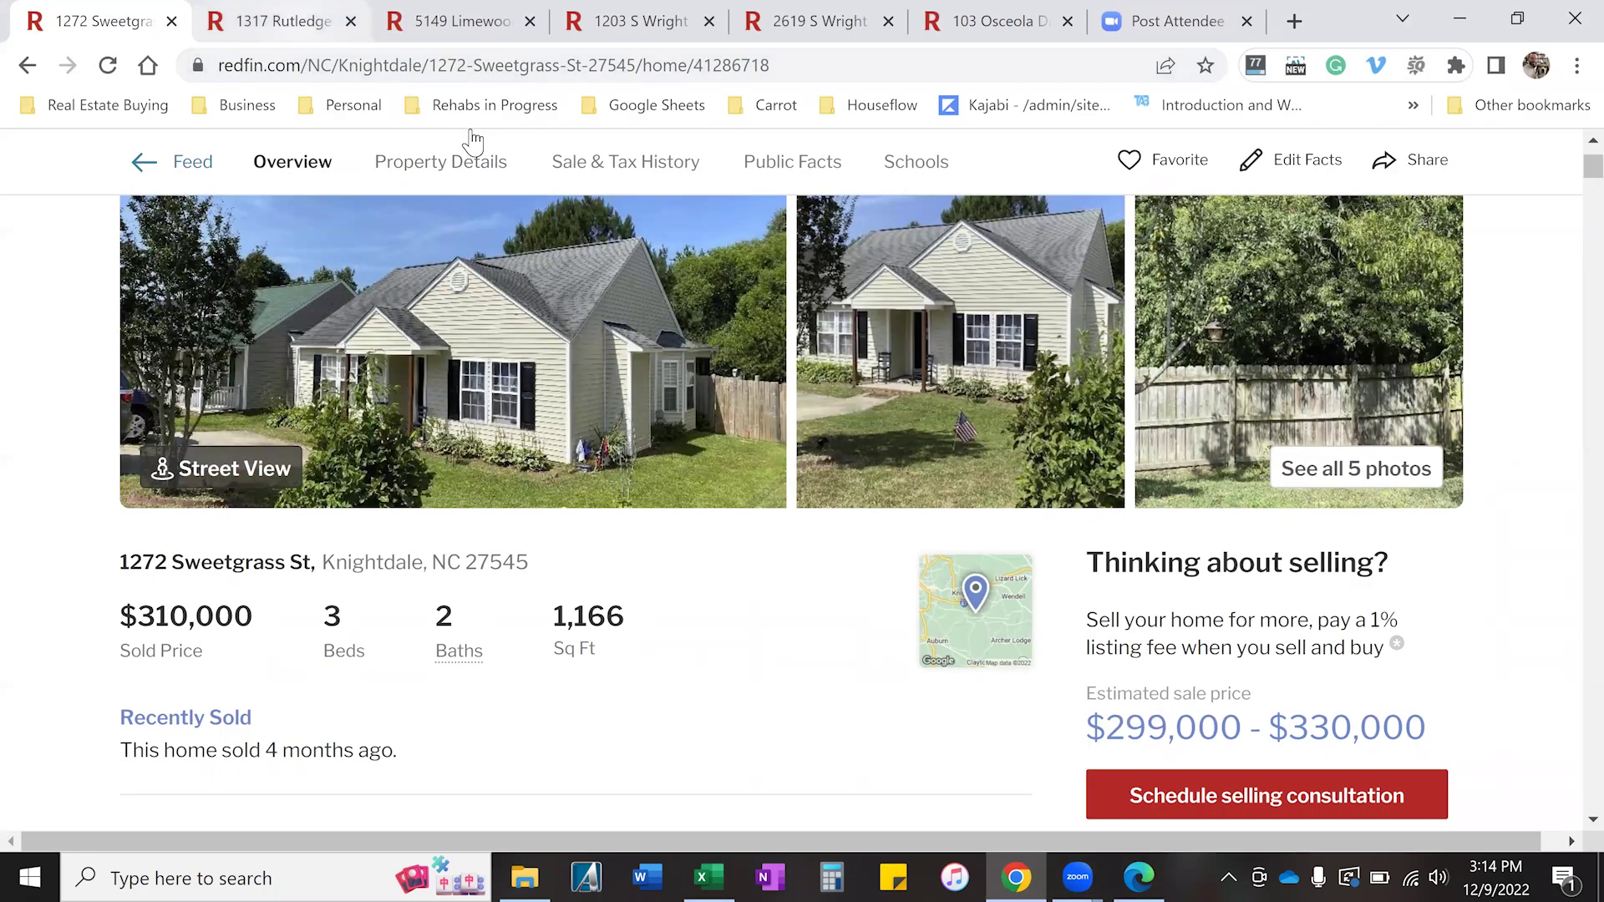
left_click(471, 142)
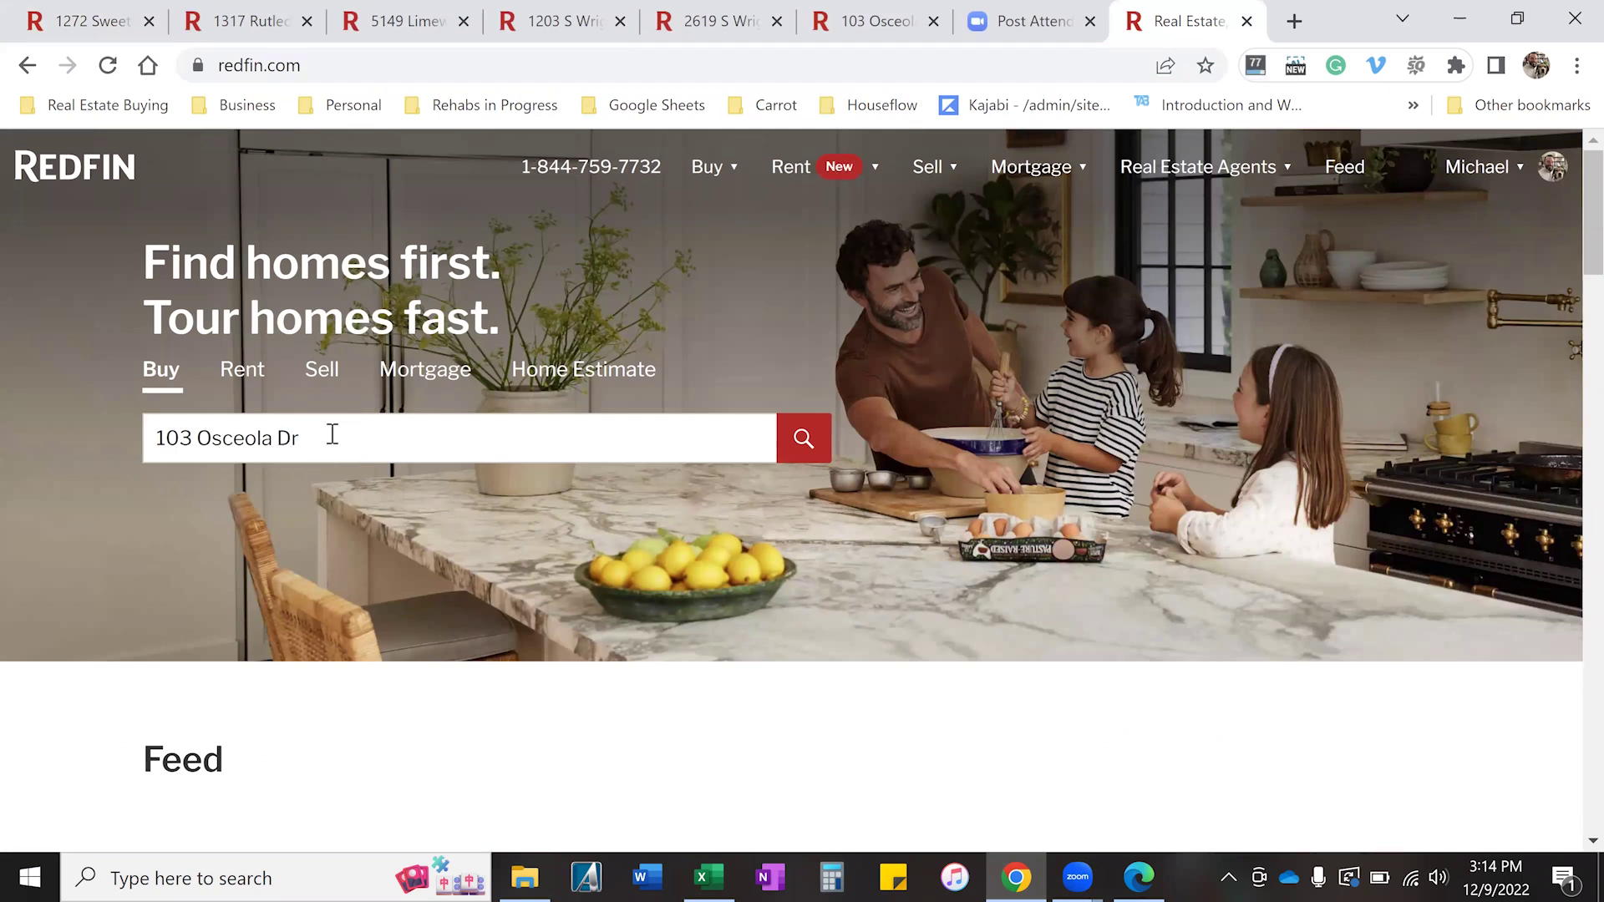
left_click(331, 433)
type("122")
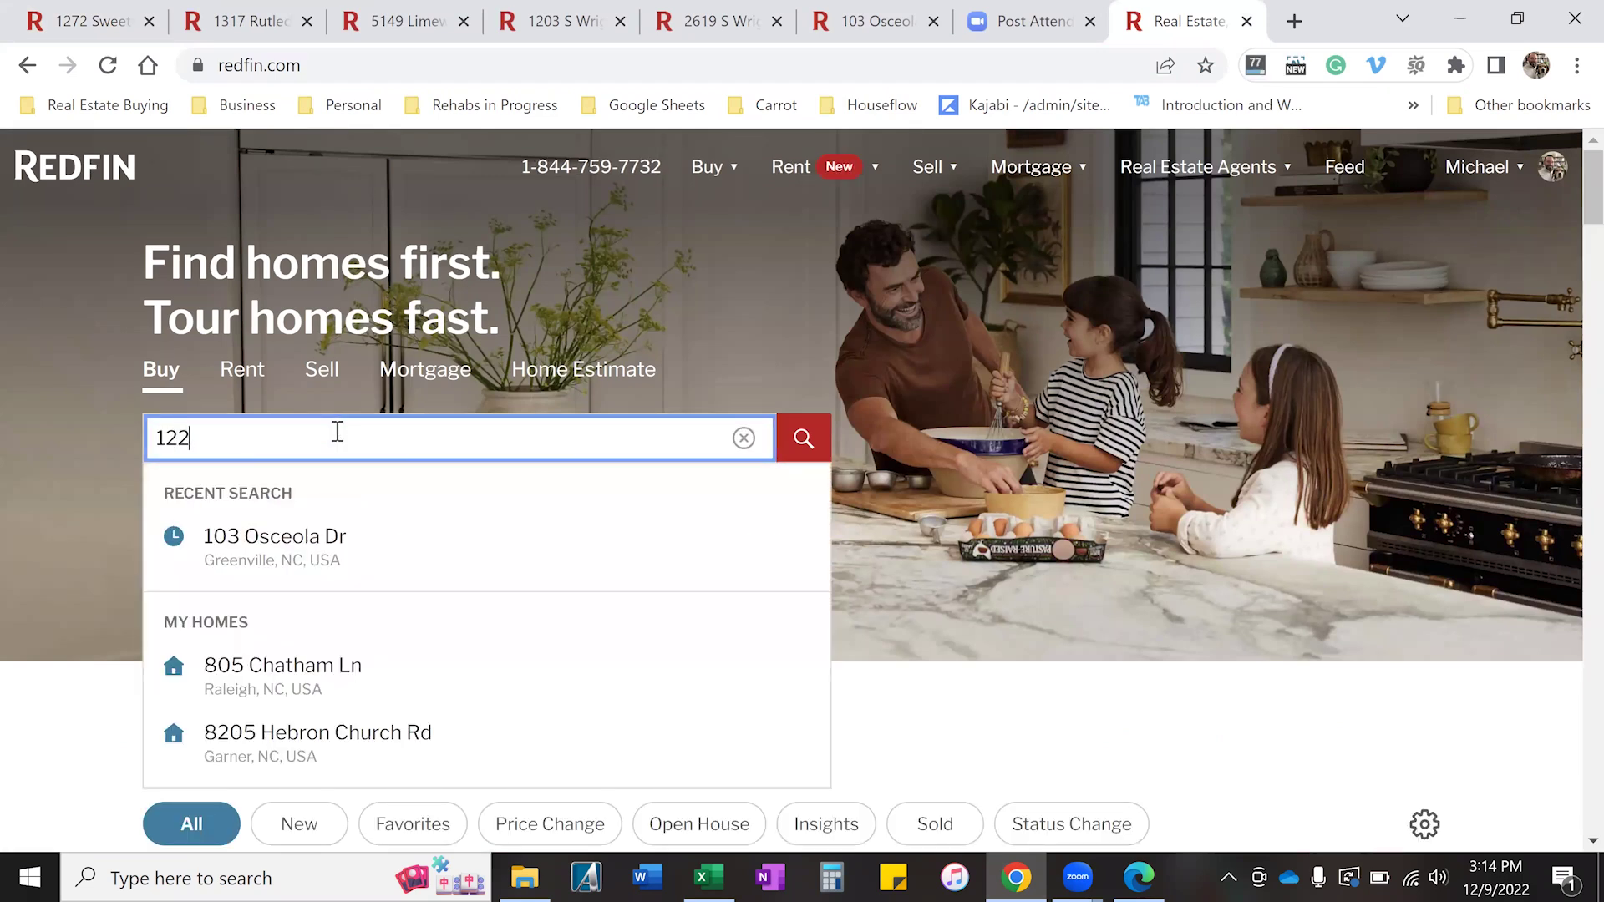
type("9")
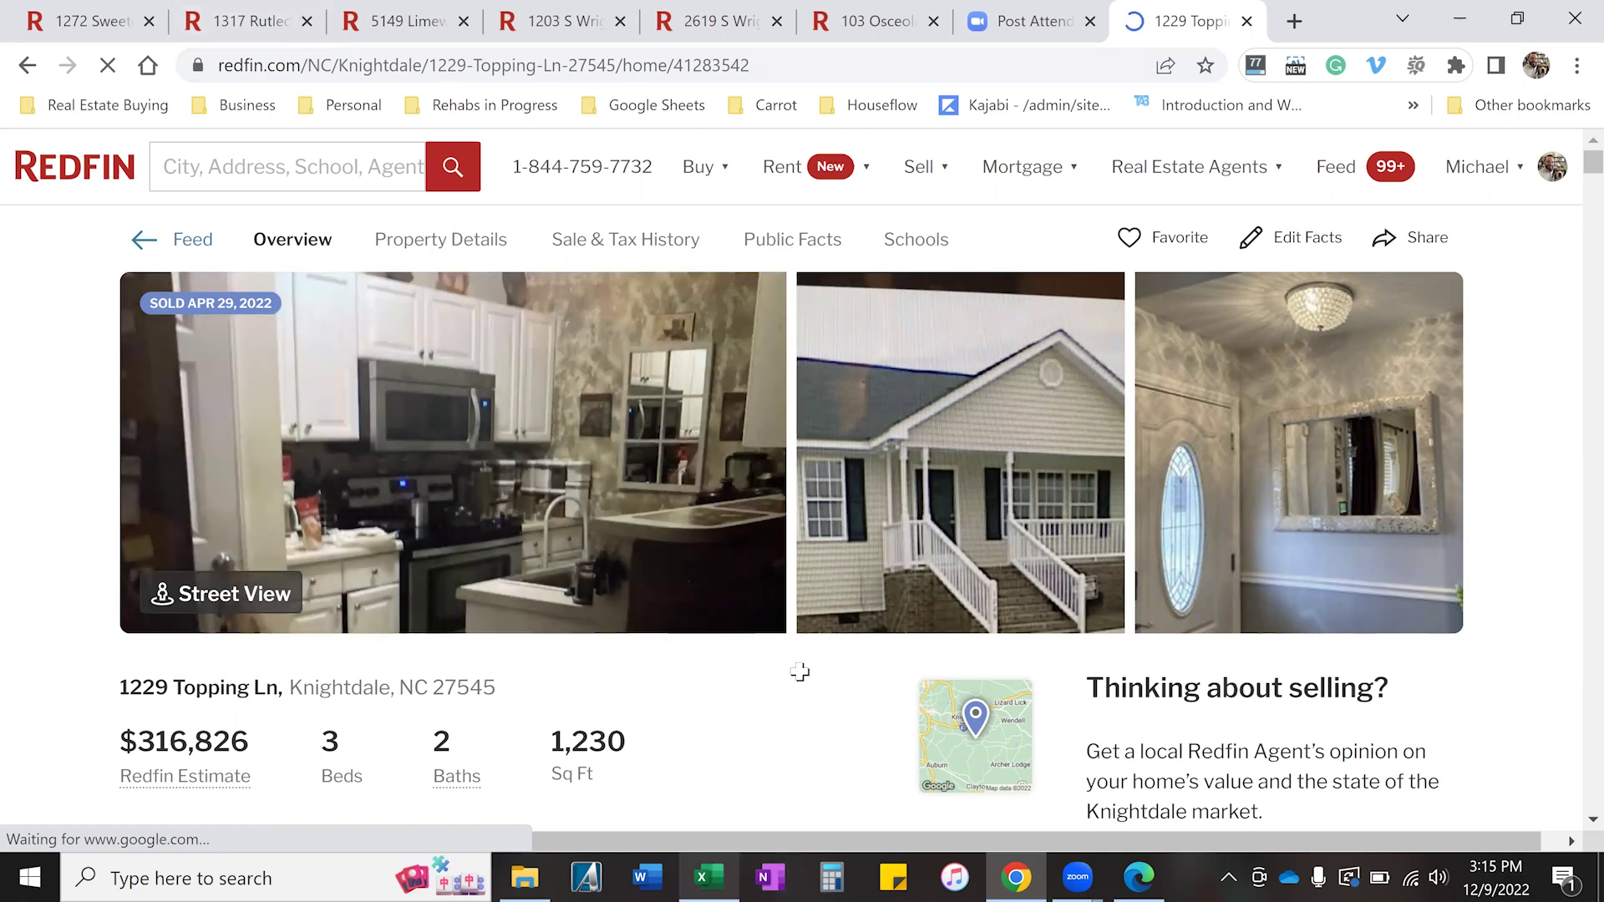
Return to Excel's Comp Sheet Tier 1, showing three comps averaging $260.91 per square foot.
key("alt+Tab")
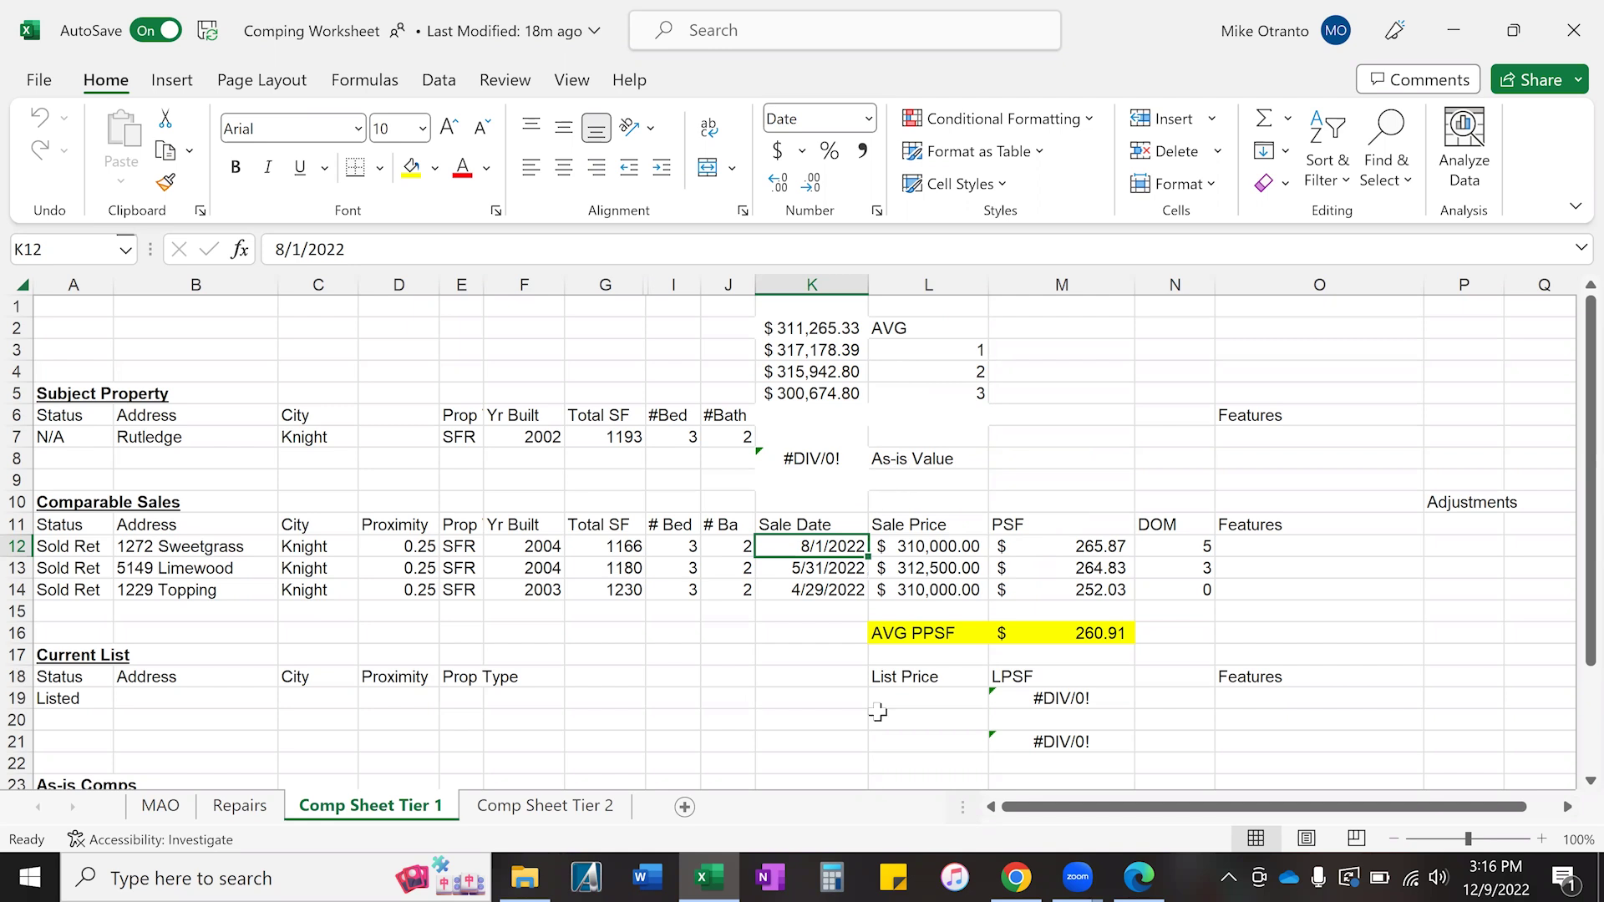
Bring up the 1317 Rutledge Landing Dr Redfin listing ($299,900, 3 beds, 2 baths, 1,193 sq ft) with the photo gallery closed.
left_click(1008, 874)
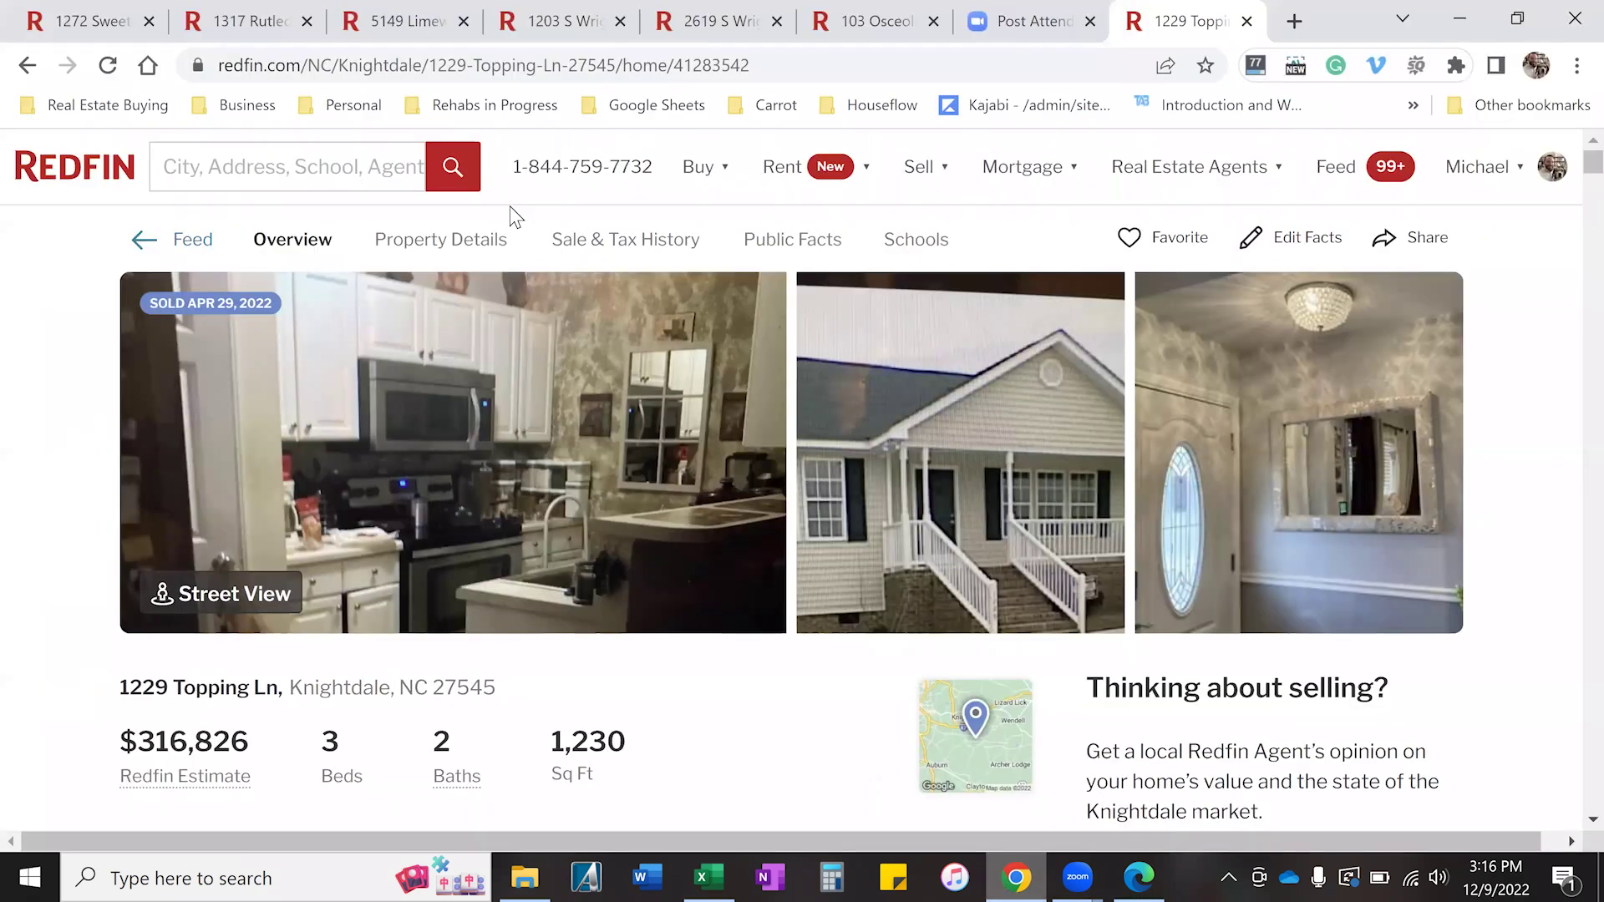
left_click(280, 19)
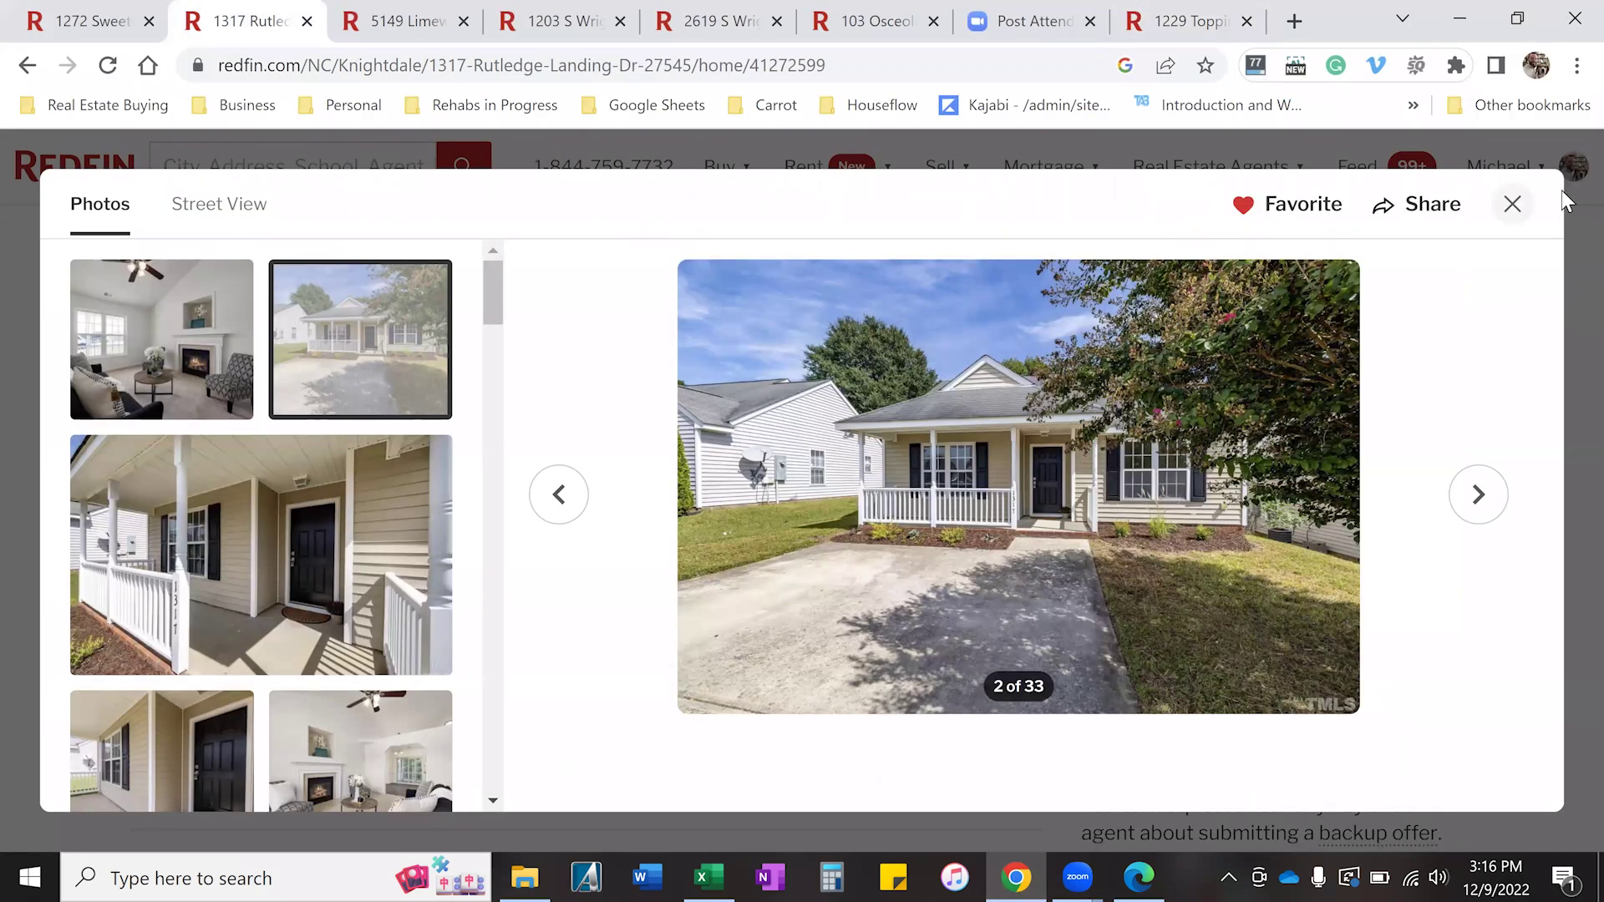
left_click(1512, 204)
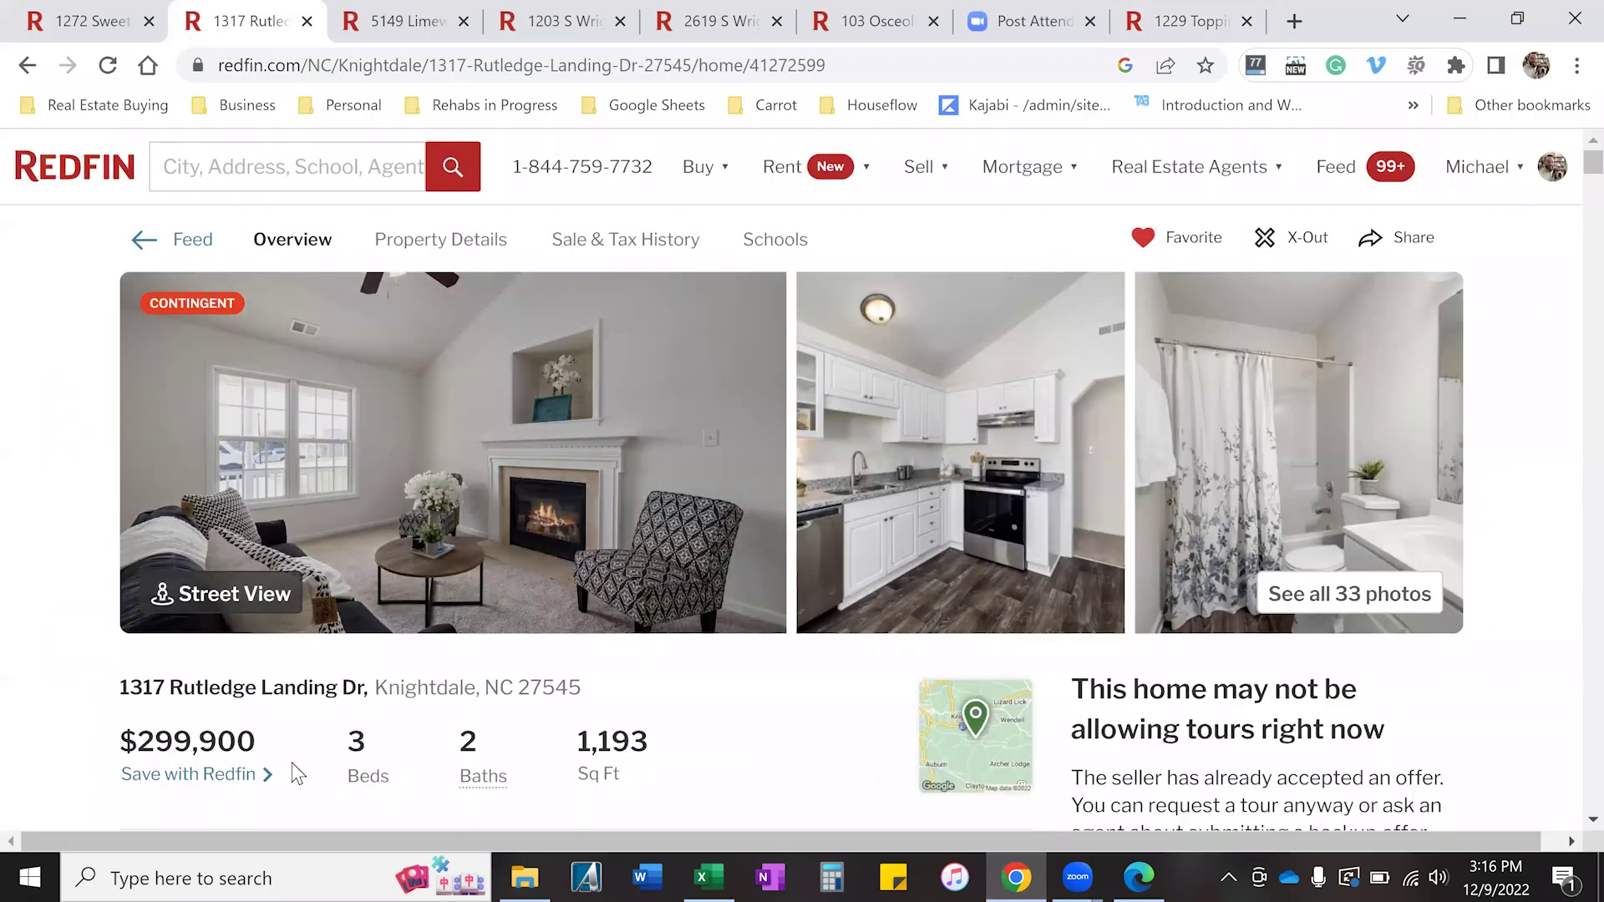
scroll(255, 756, "down", 1)
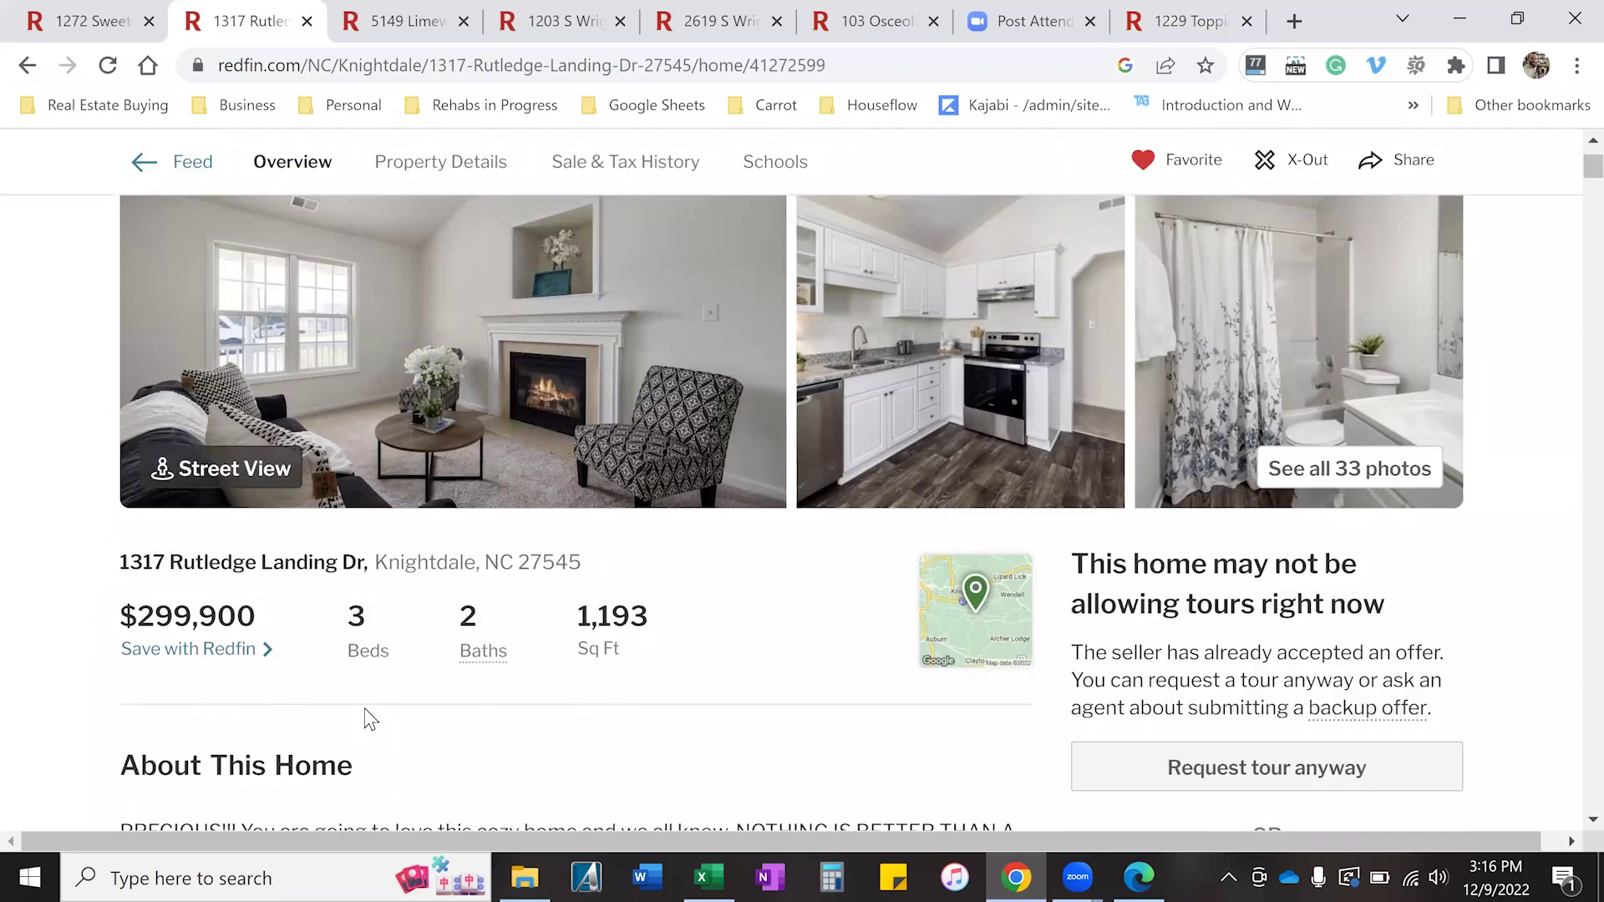
scroll(376, 699, "up", 1)
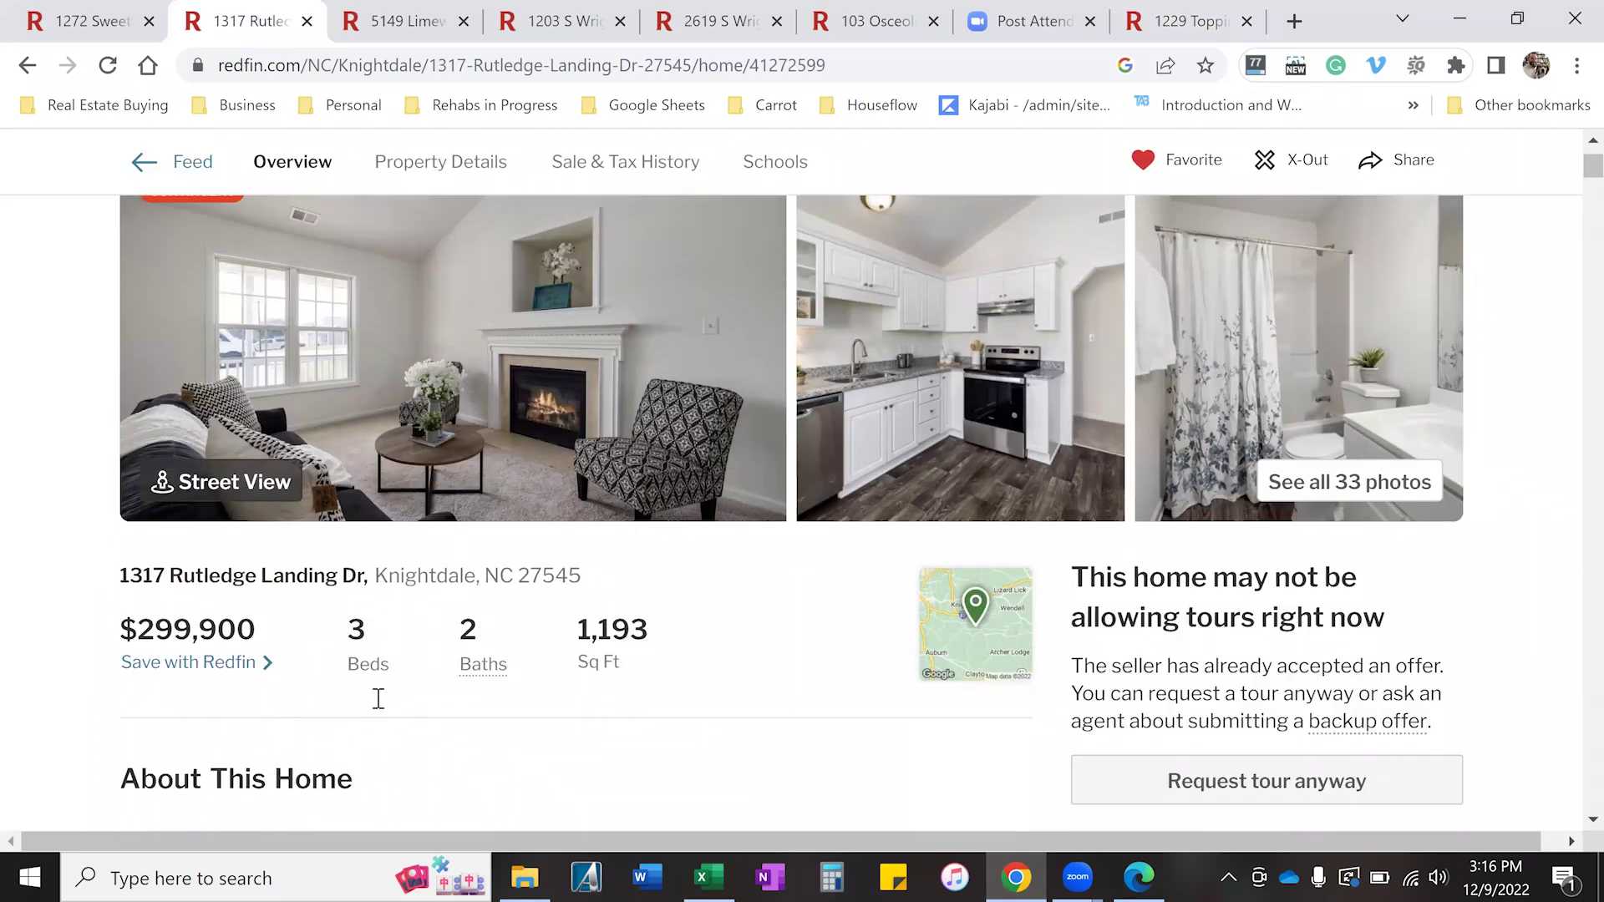
scroll(378, 699, "up", 1)
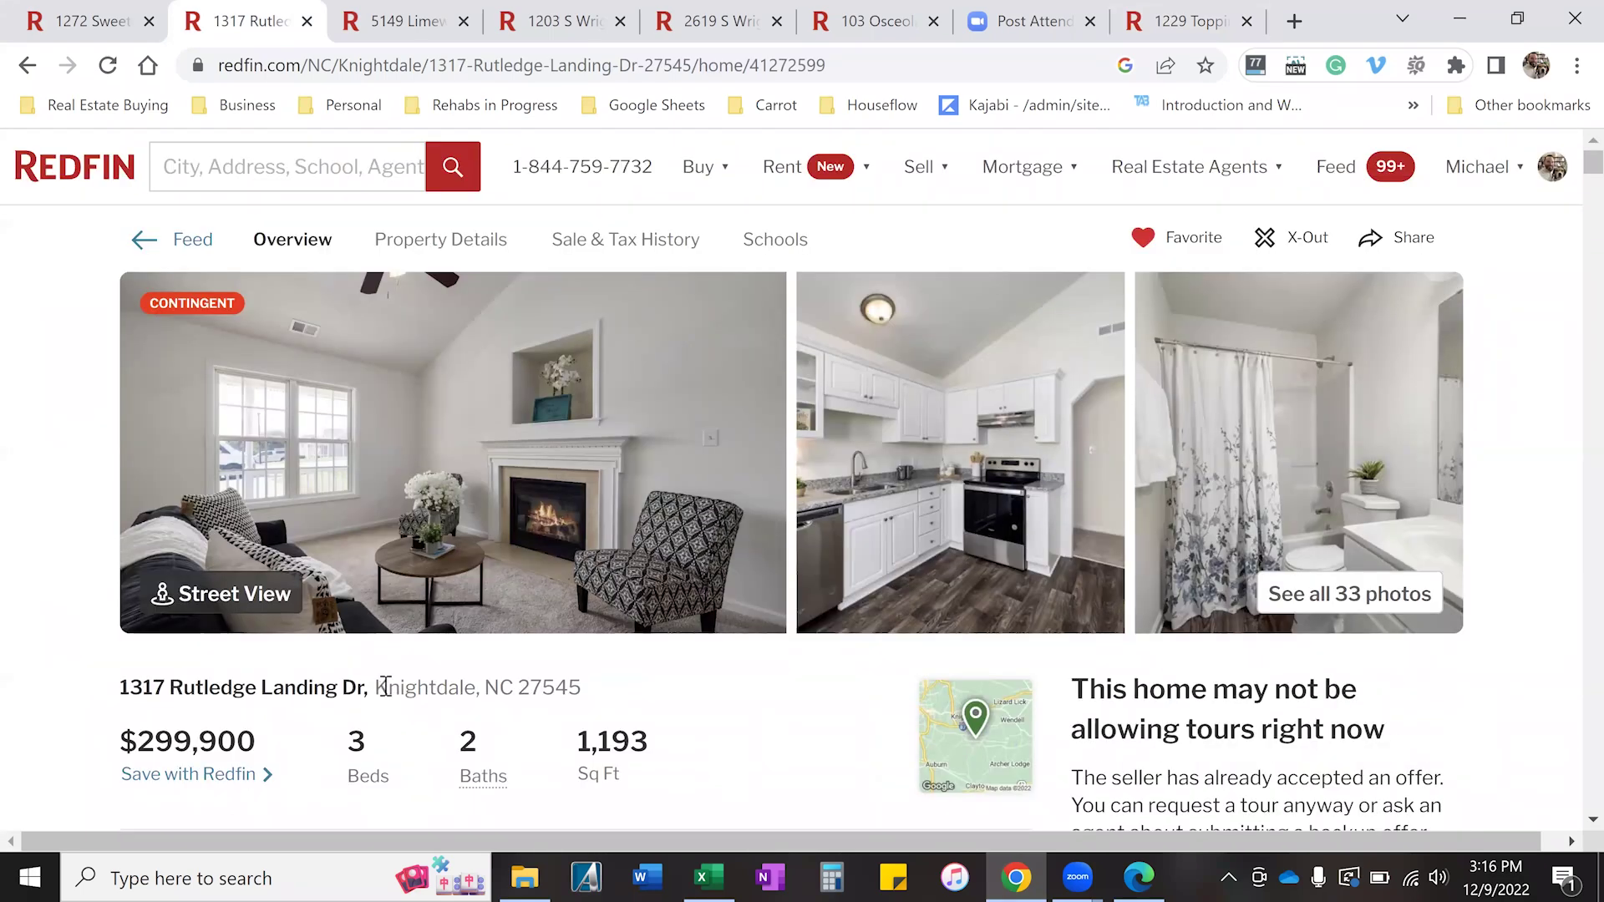
scroll(385, 686, "down", 1)
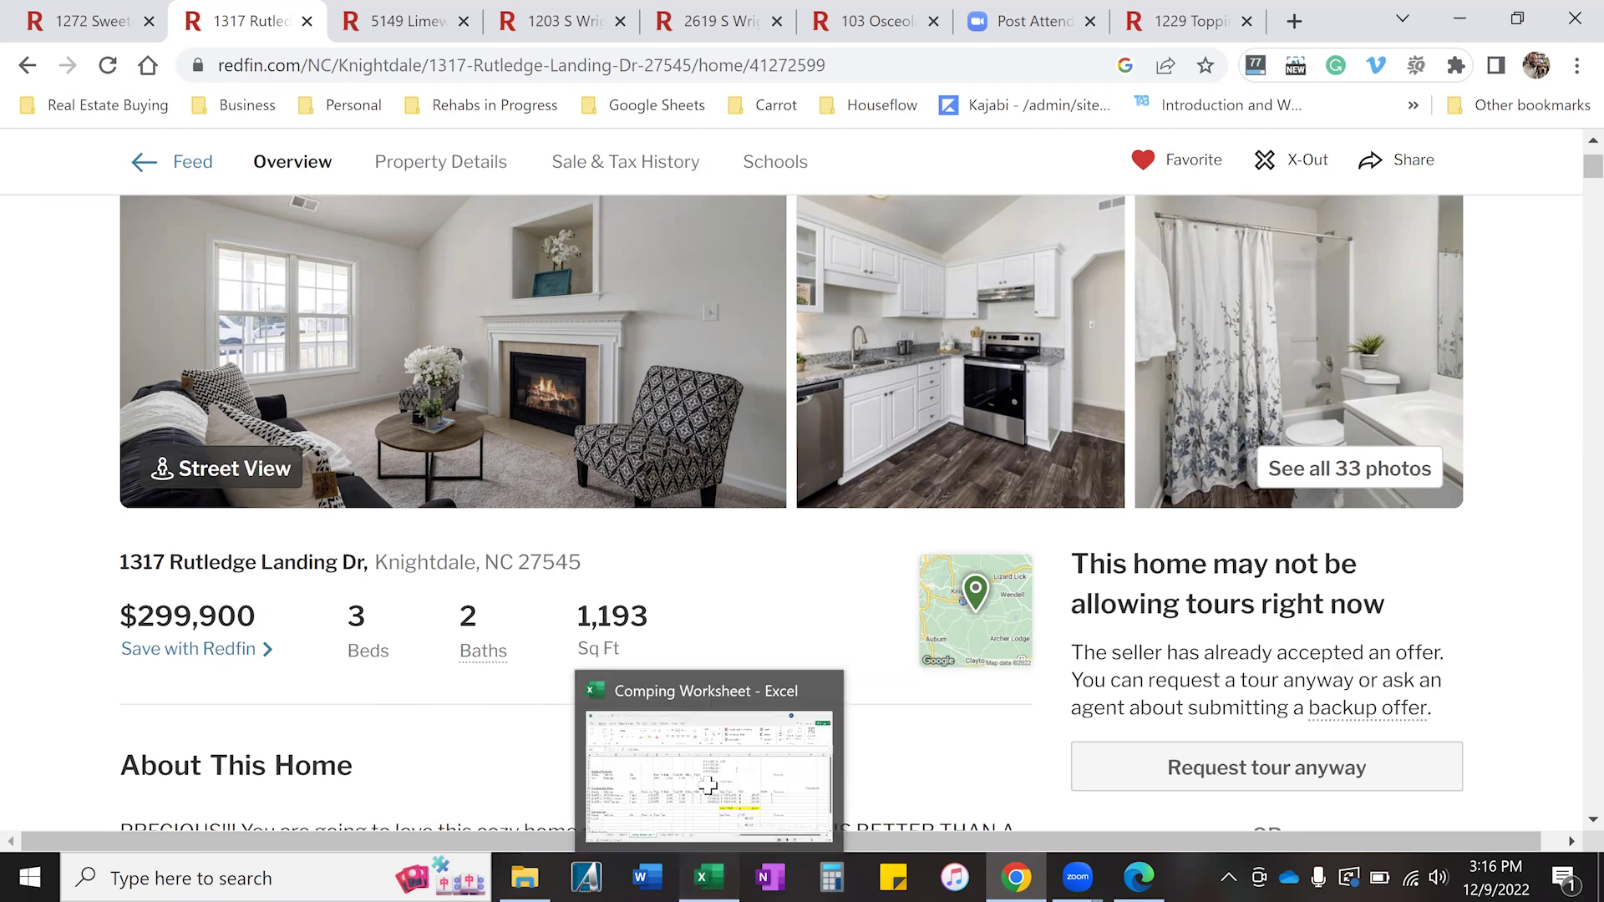
Return to the Comping Worksheet's Comp Sheet Tier 1, showing the $311,265.33 AVG.
left_click(705, 785)
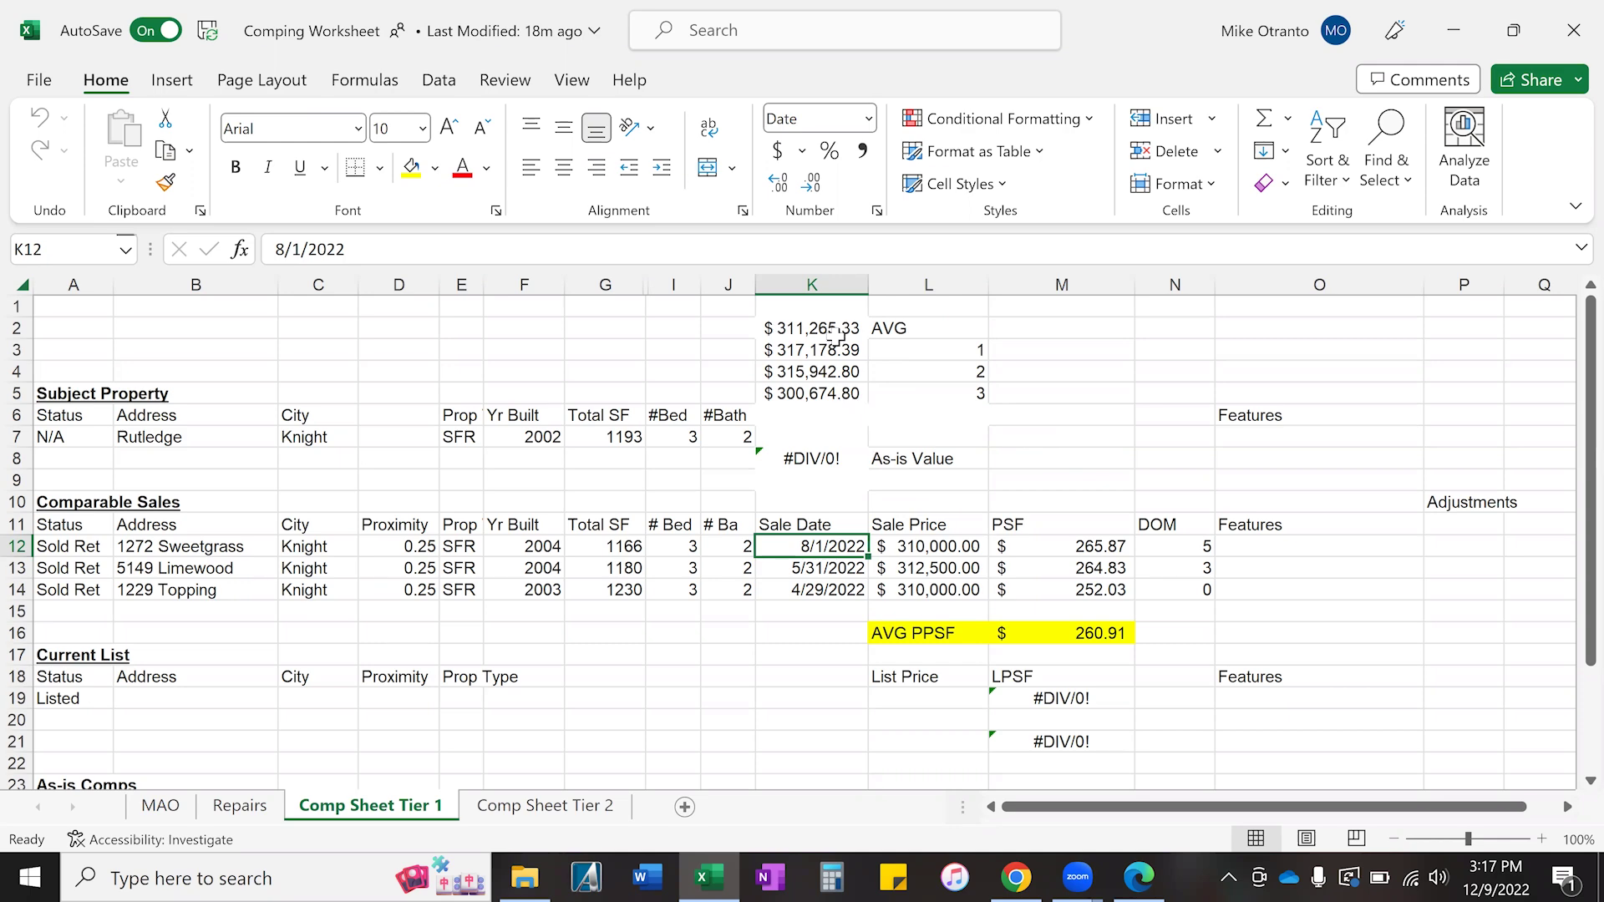
left_click(1013, 876)
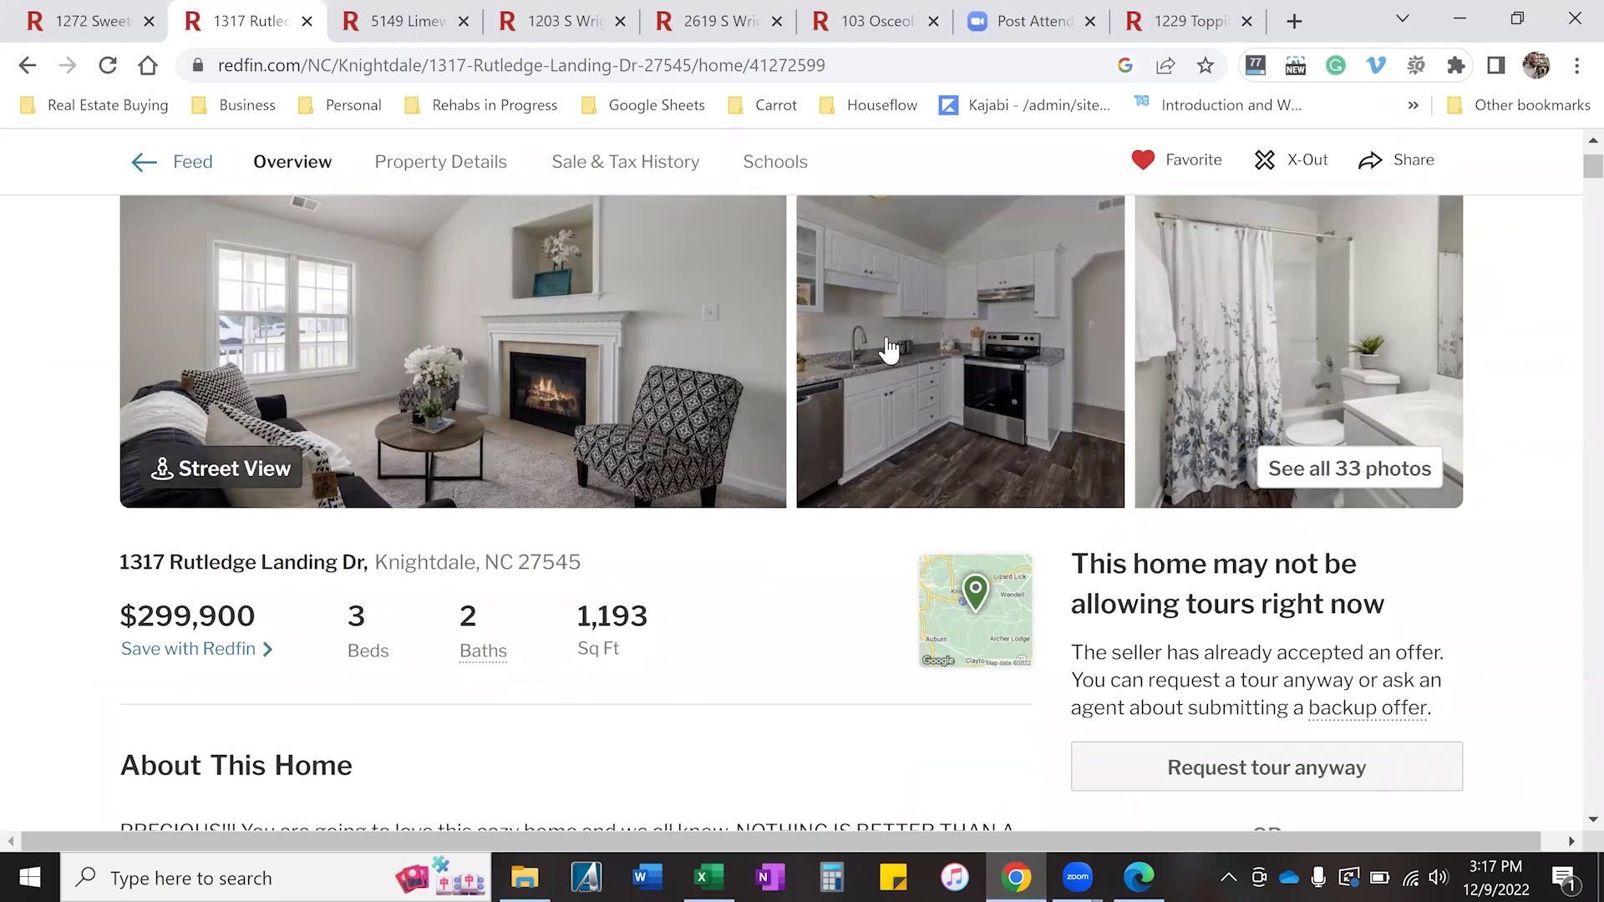
left_click(960, 439)
scroll(426, 501, "down", 7)
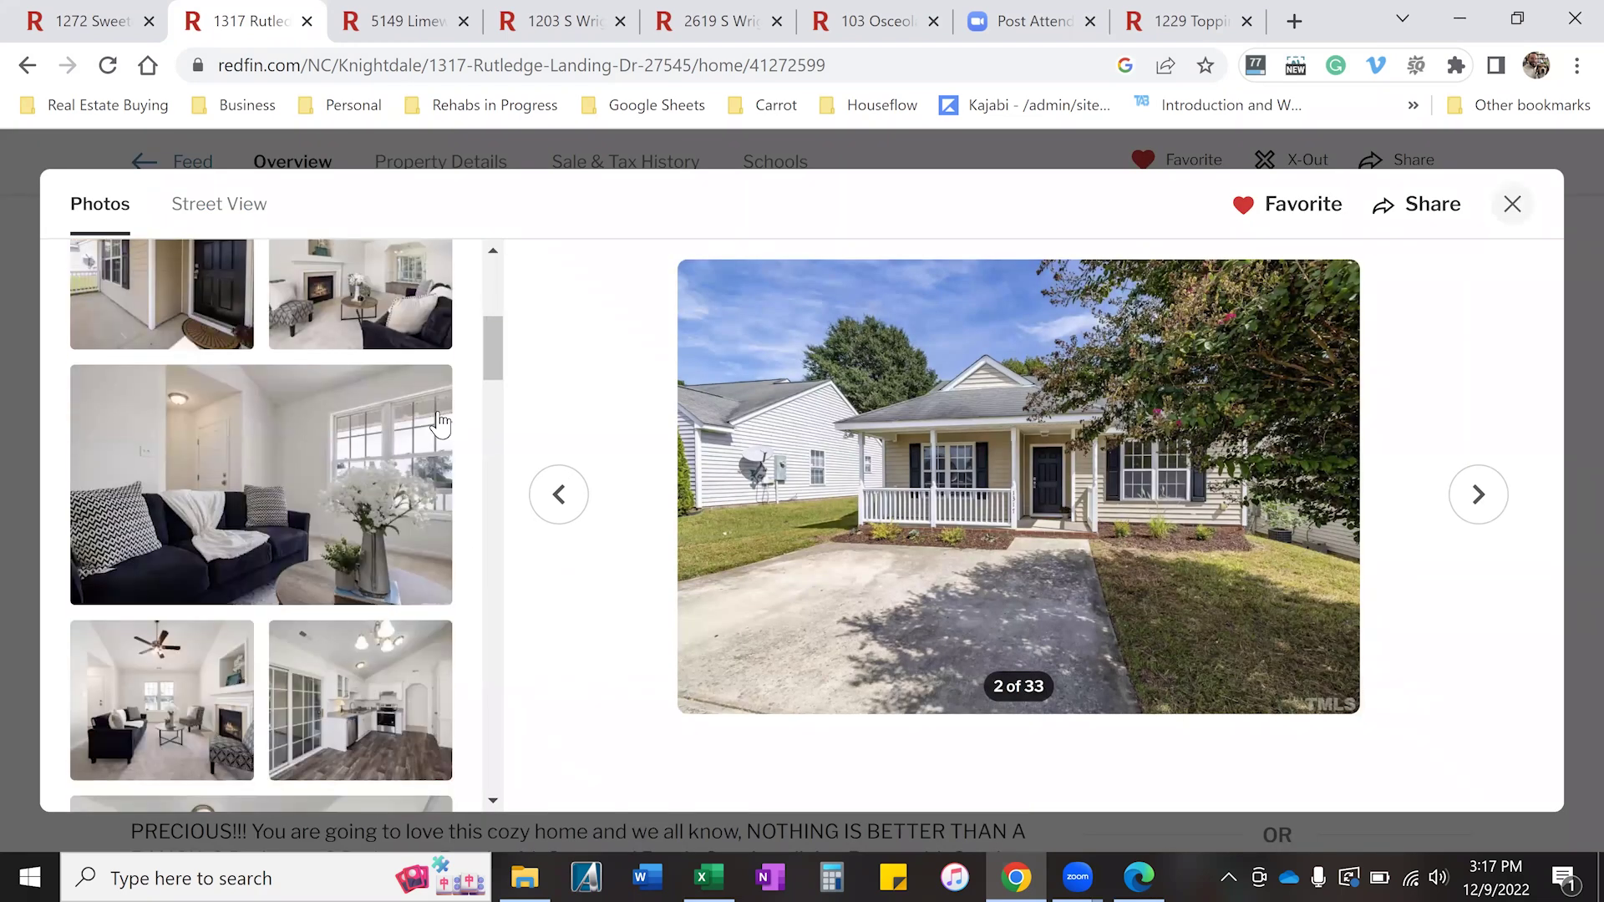
scroll(438, 423, "down", 8)
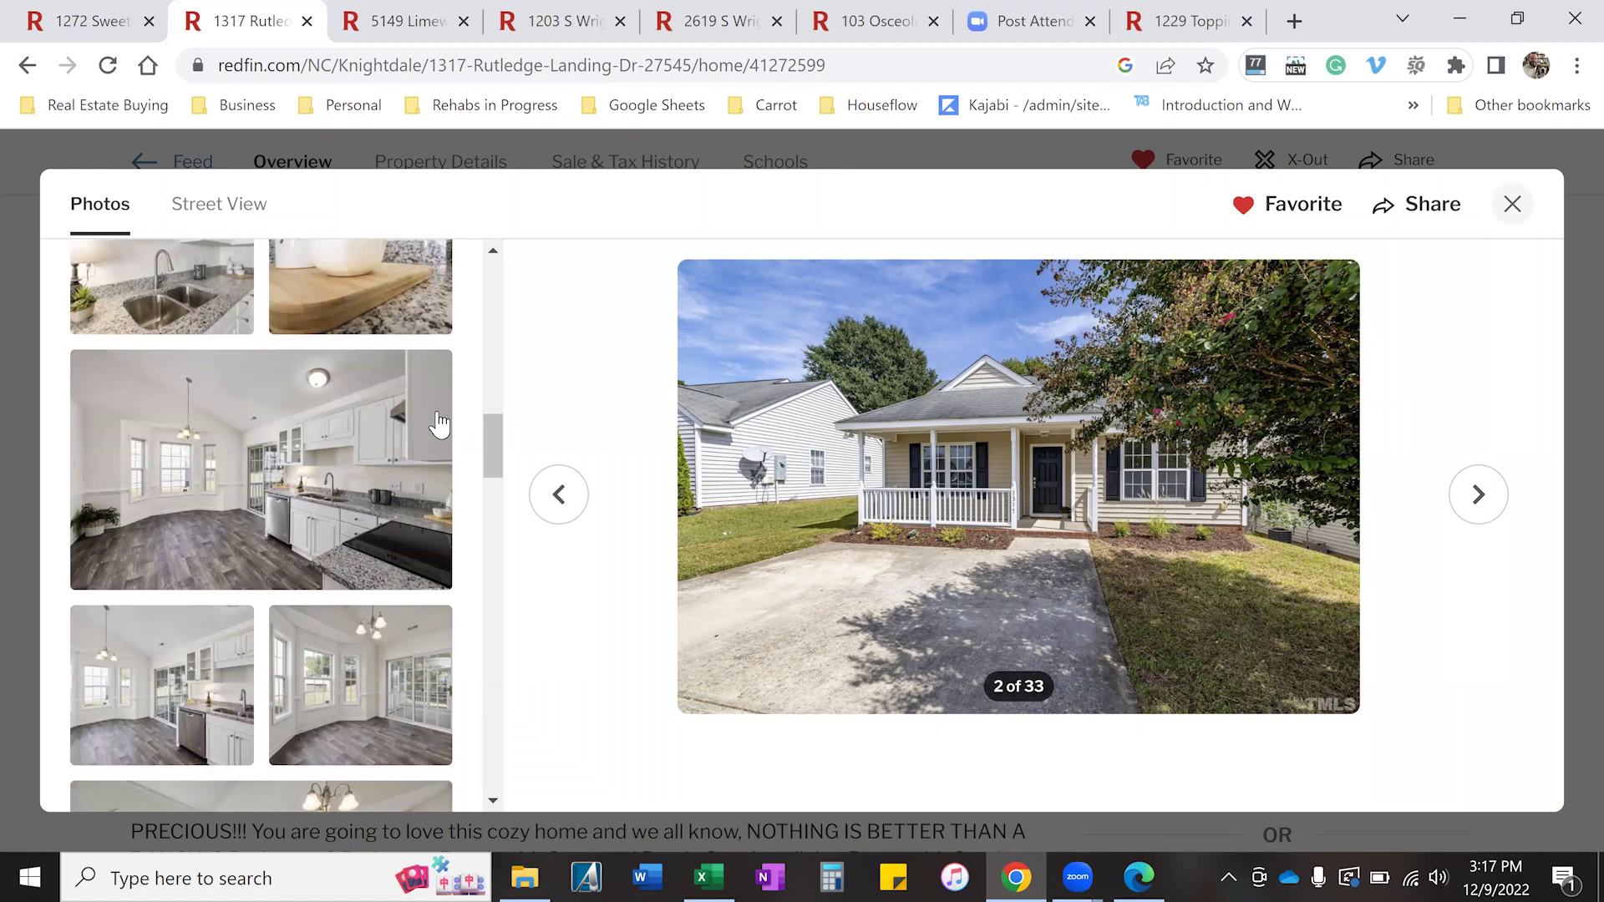
scroll(437, 425, "down", 5)
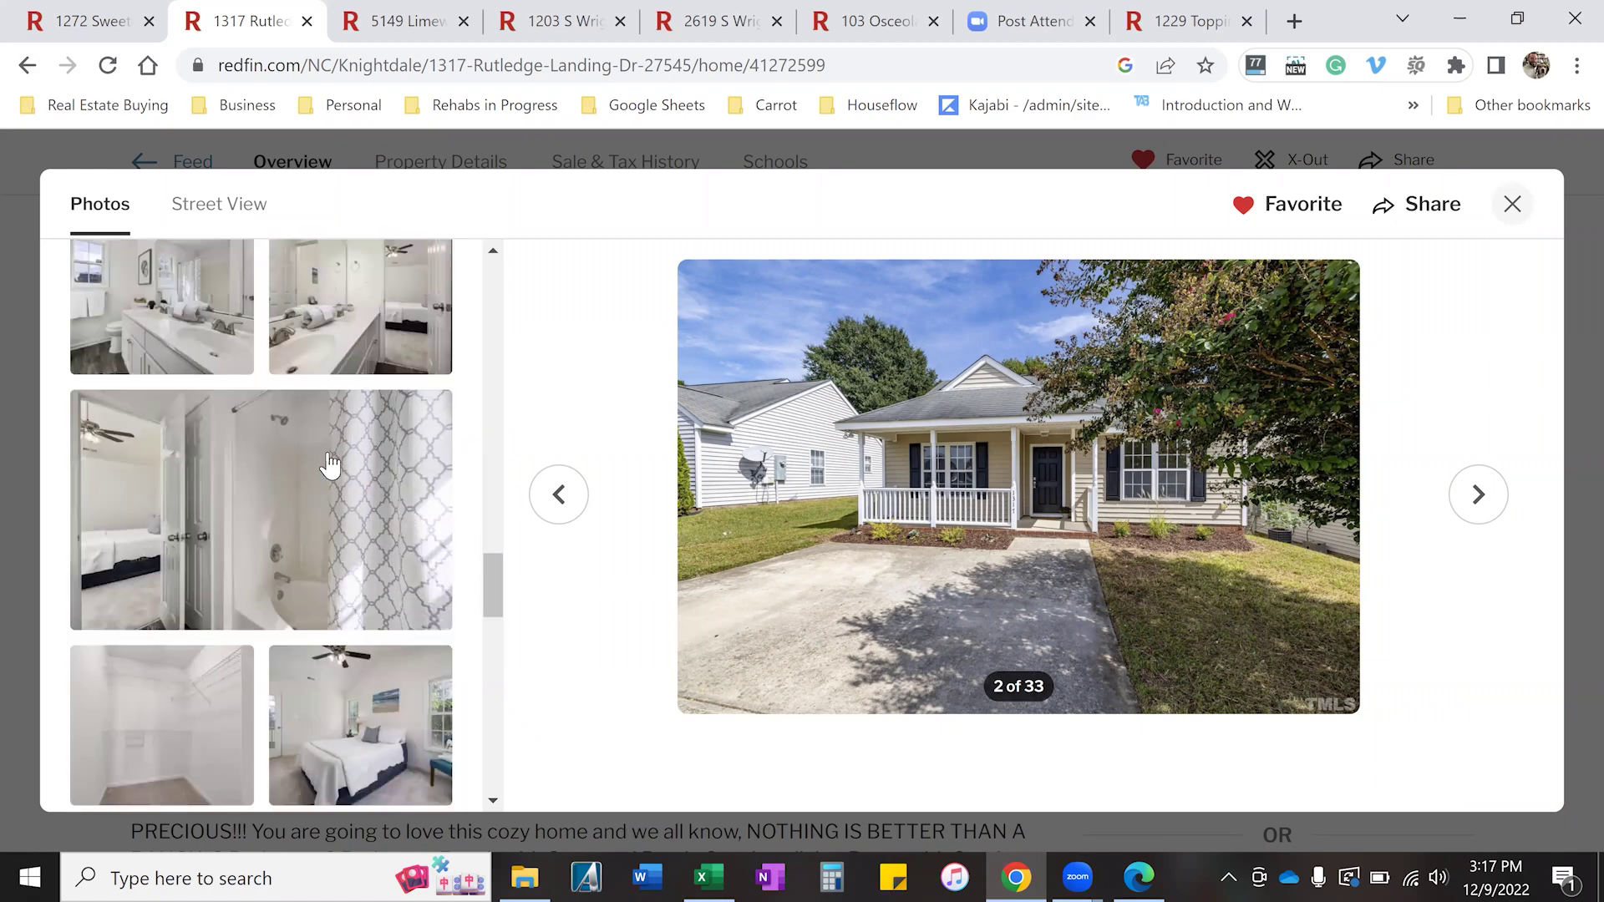
scroll(334, 468, "down", 10)
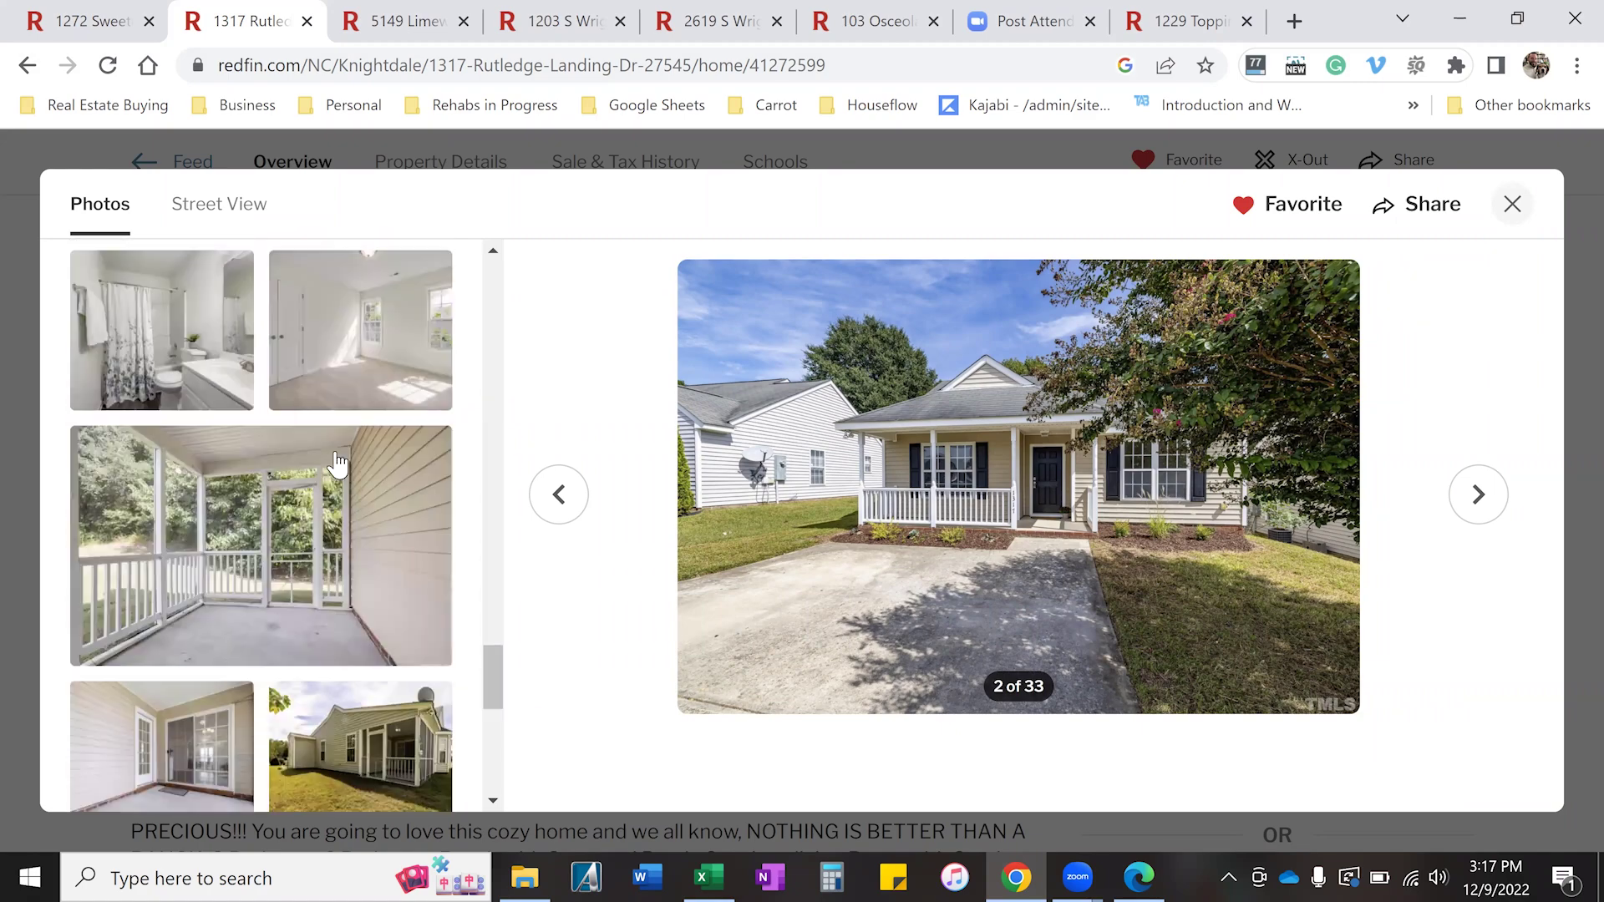
scroll(346, 470, "down", 4)
scroll(351, 465, "up", 12)
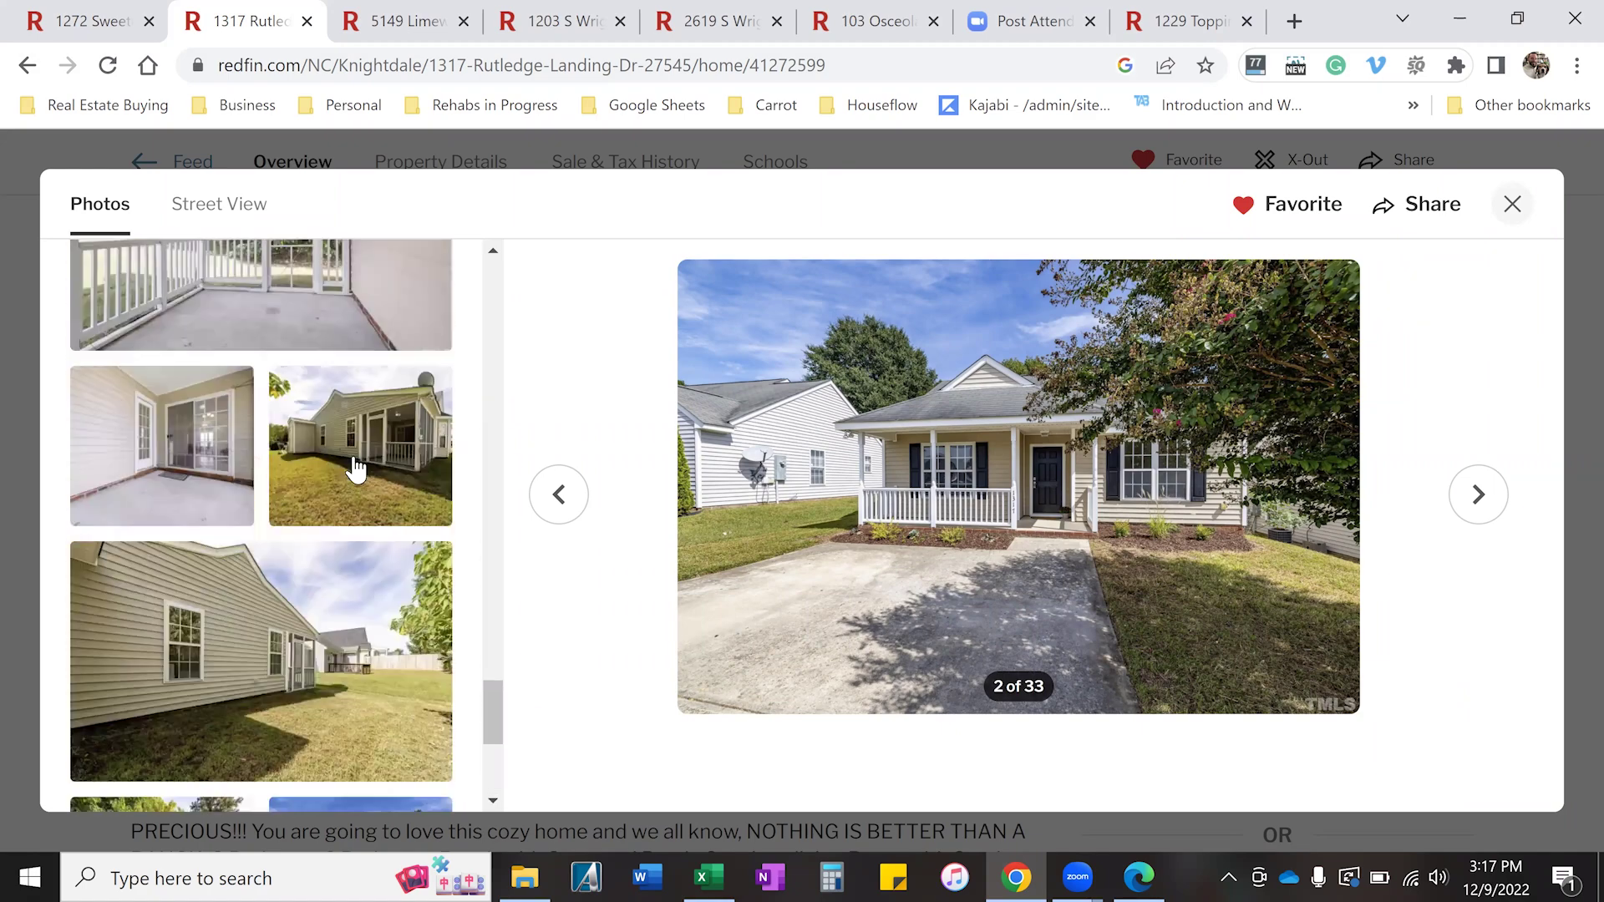
left_click(1512, 204)
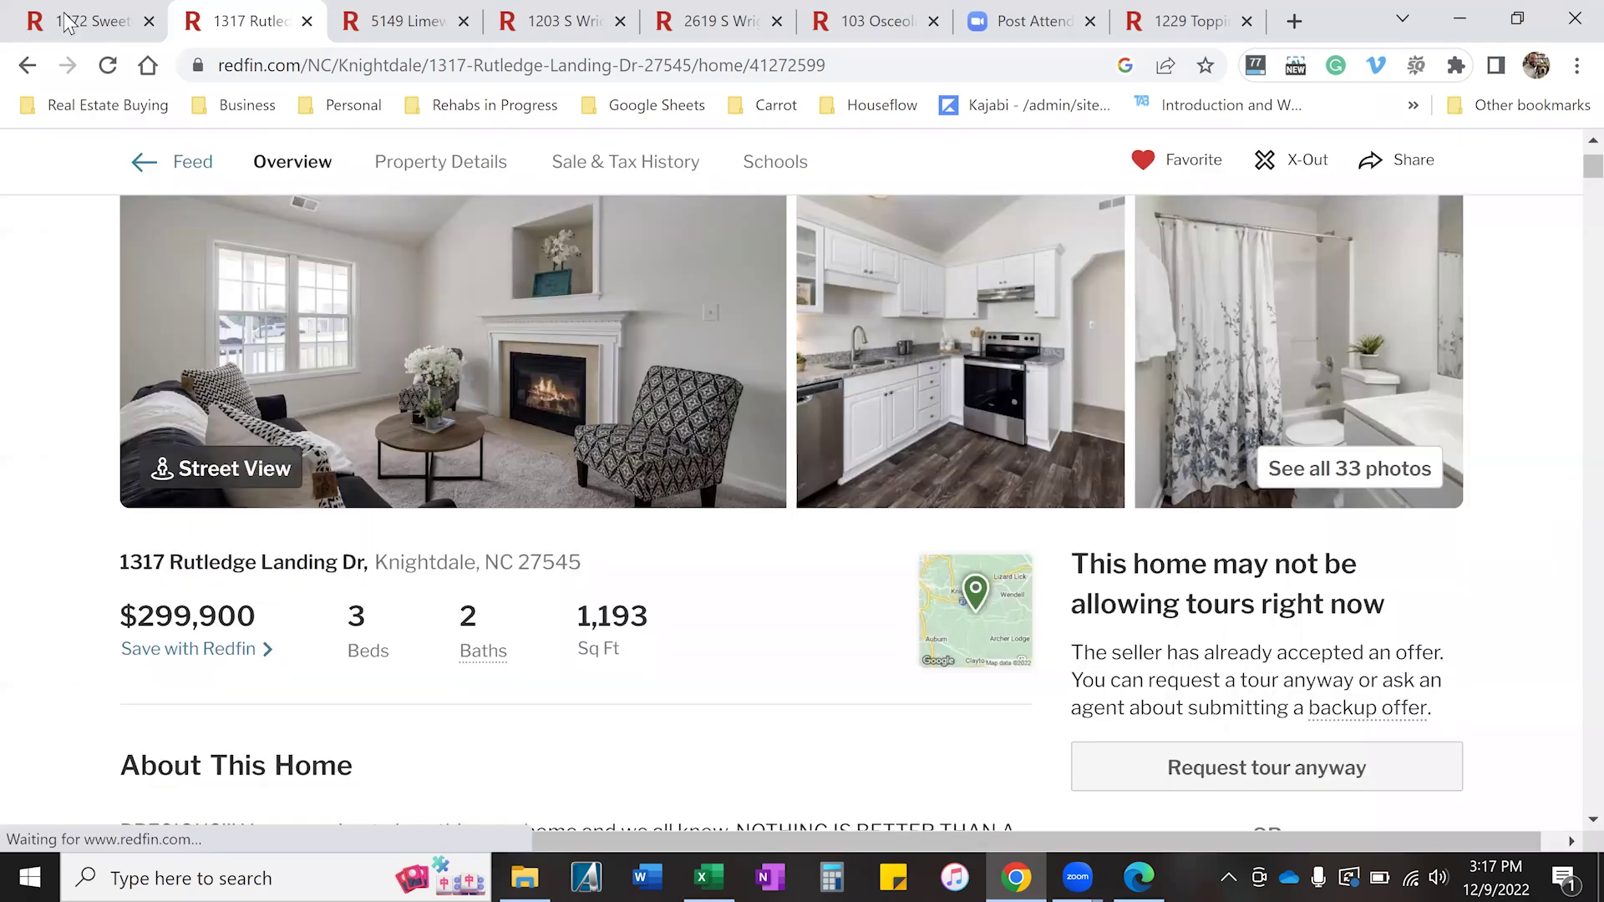
left_click(81, 34)
key("ctrl+Tab")
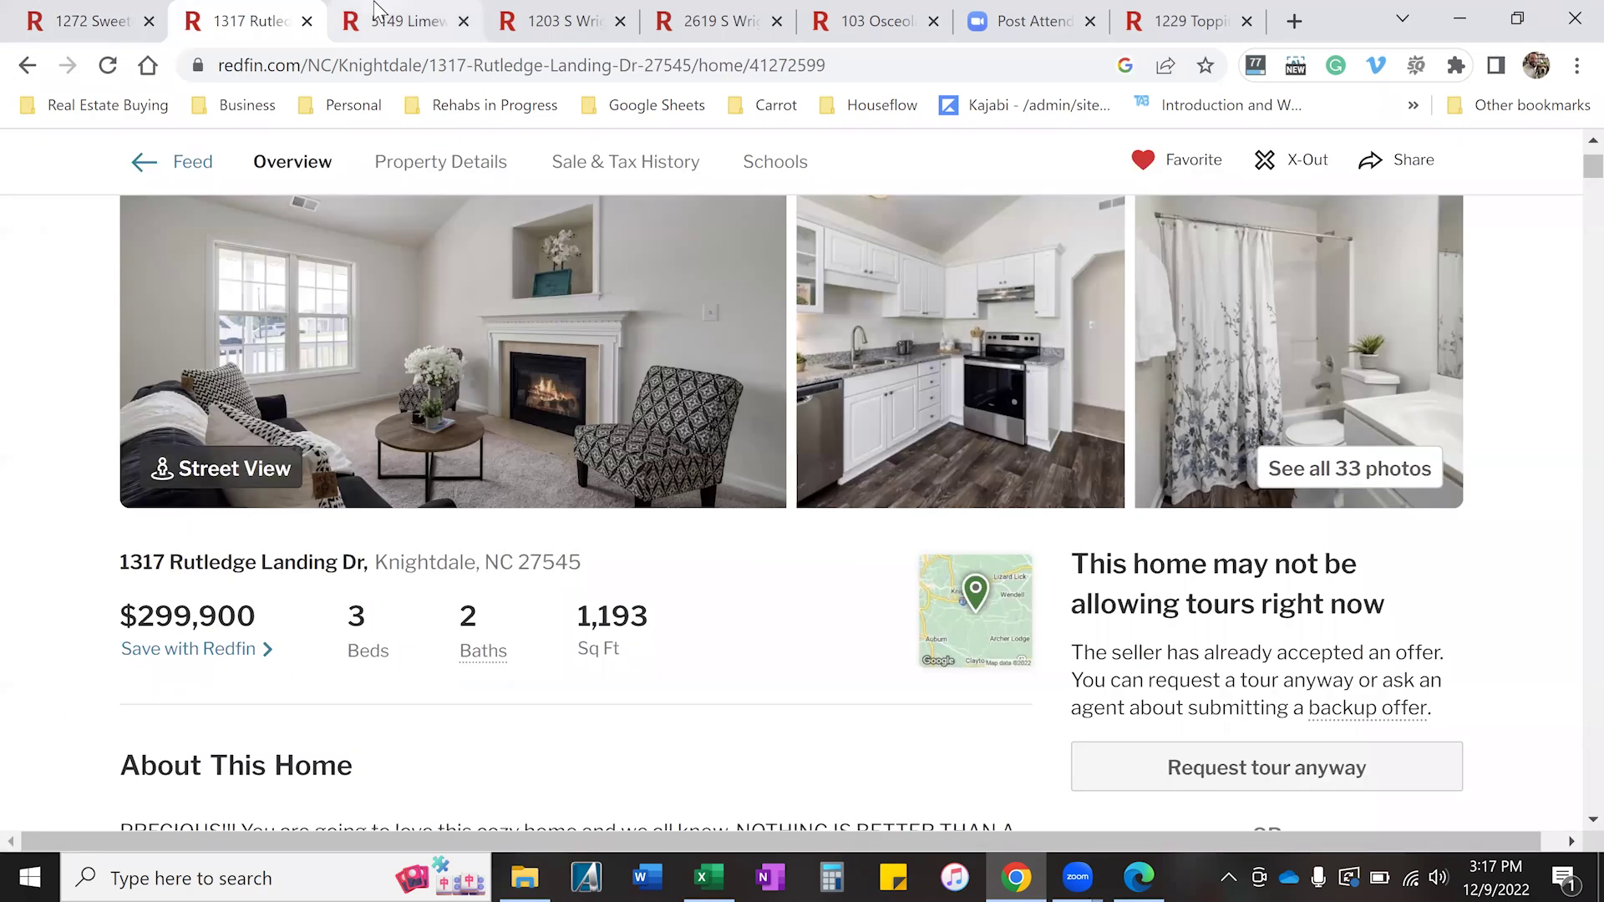
key("ctrl+Tab")
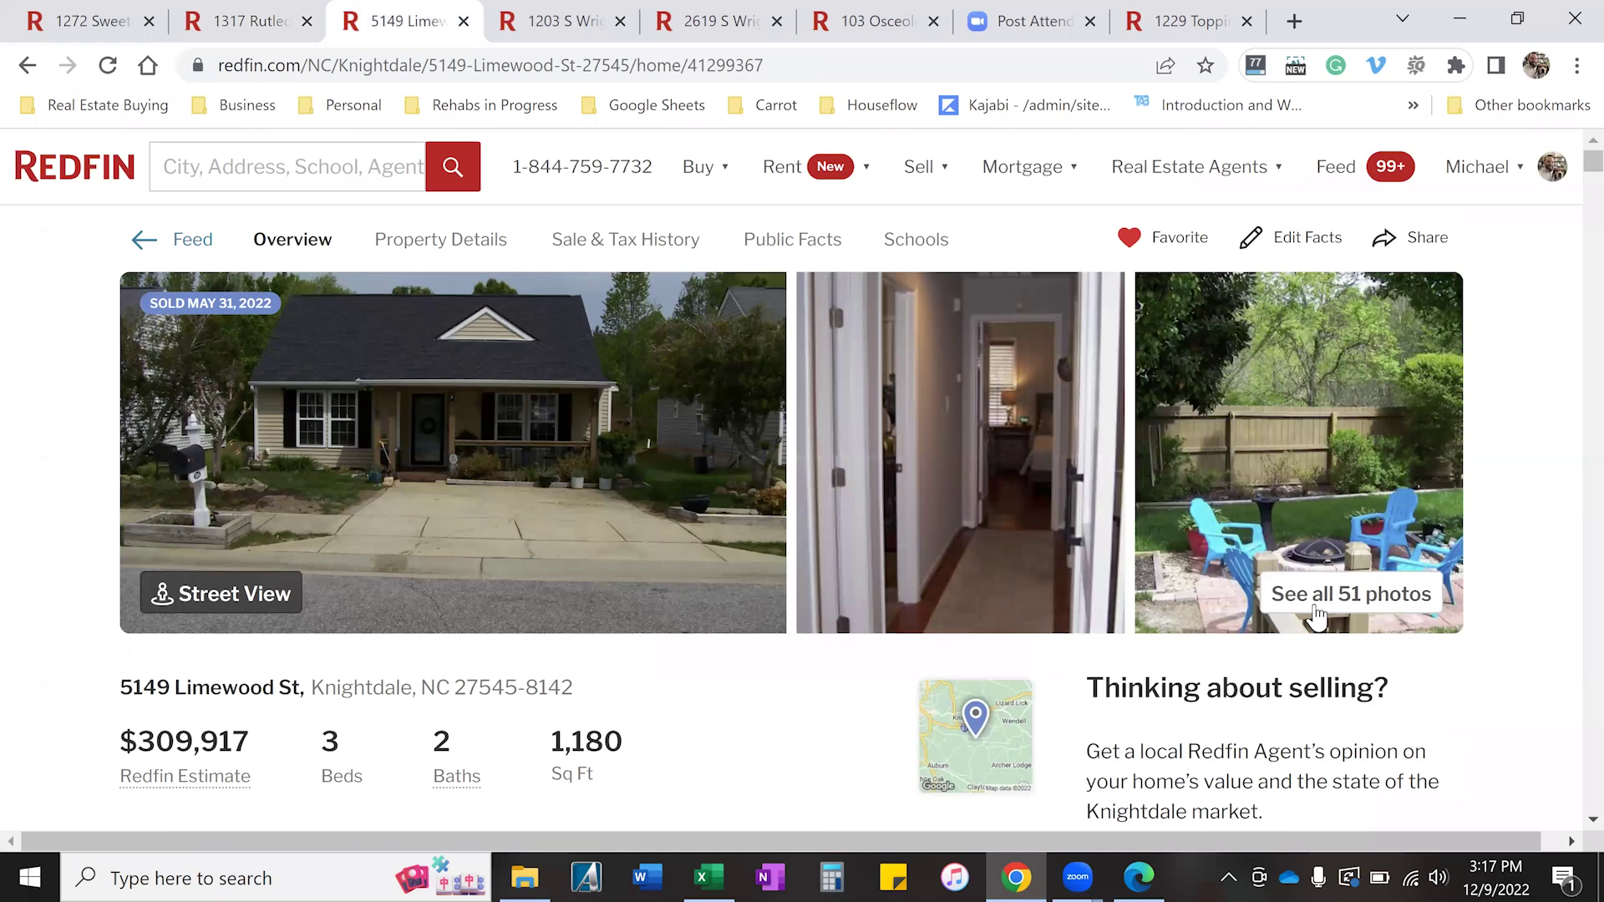
left_click(930, 551)
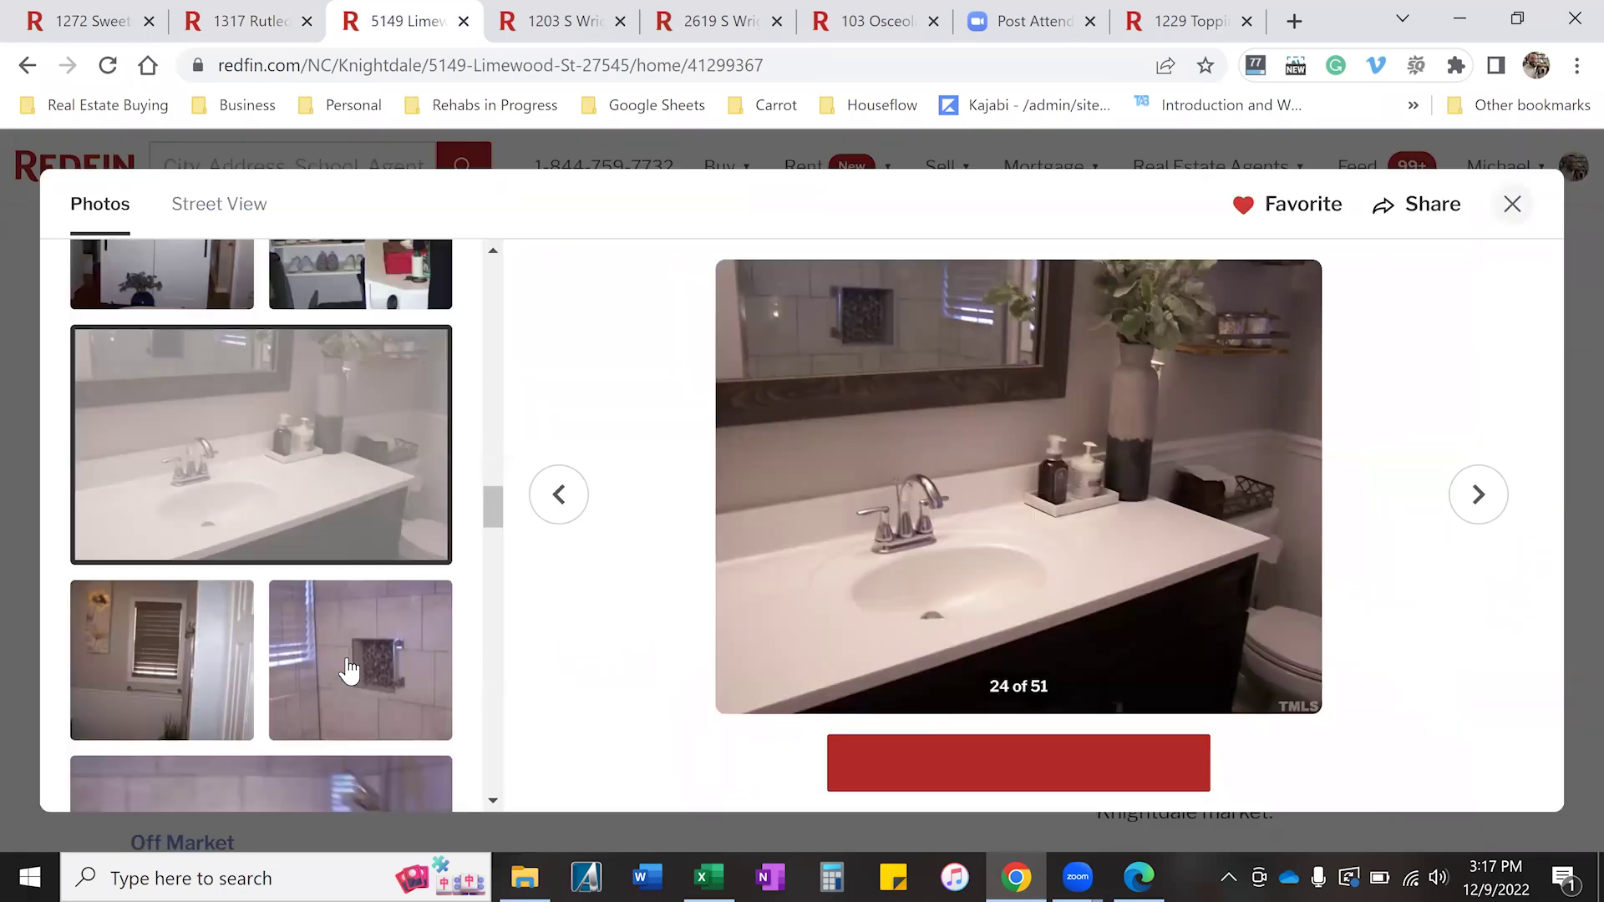
key("Right")
key("Right")
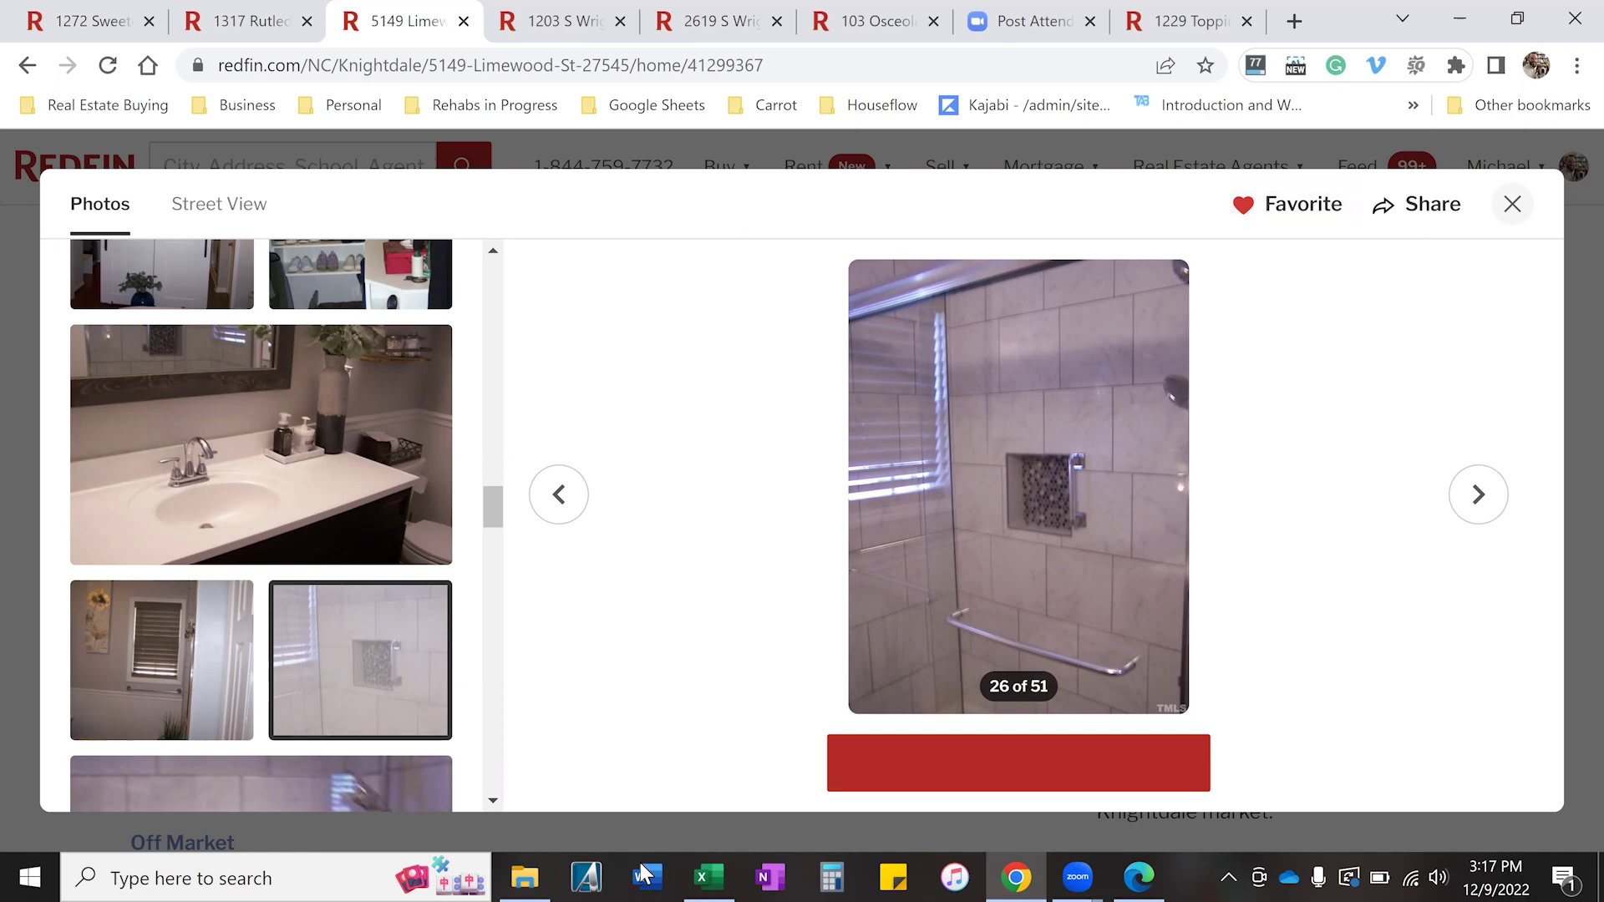
Show Comp Sheet Tier 2 in Excel, with Colonial, Cotton and Osceola comps averaging $130.67/sq ft.
left_click(737, 873)
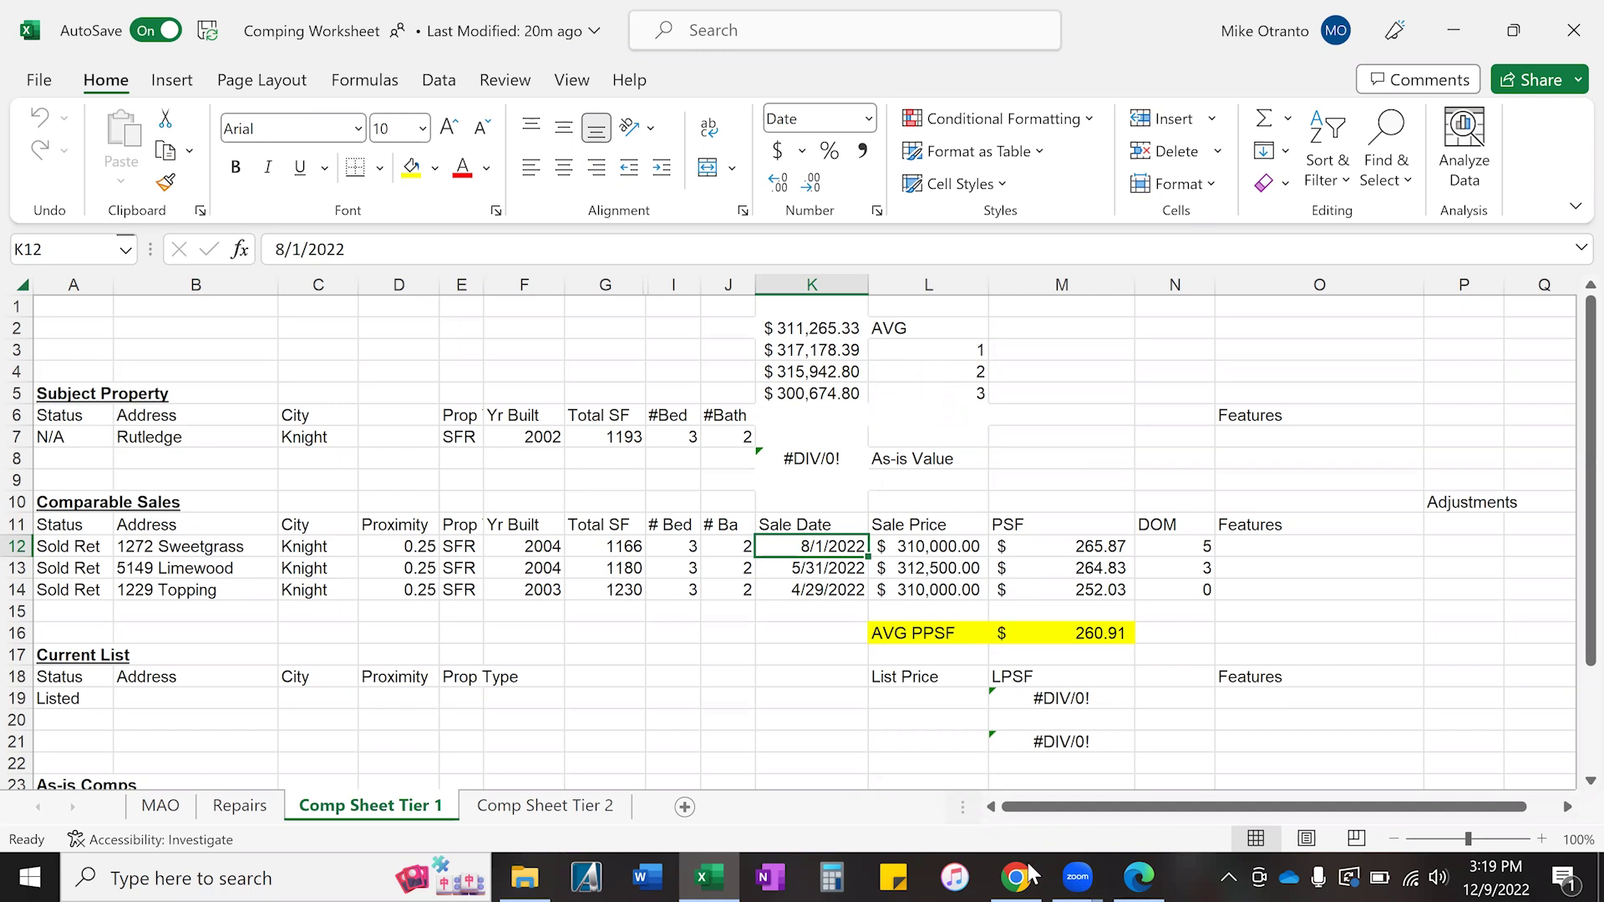
left_click(543, 813)
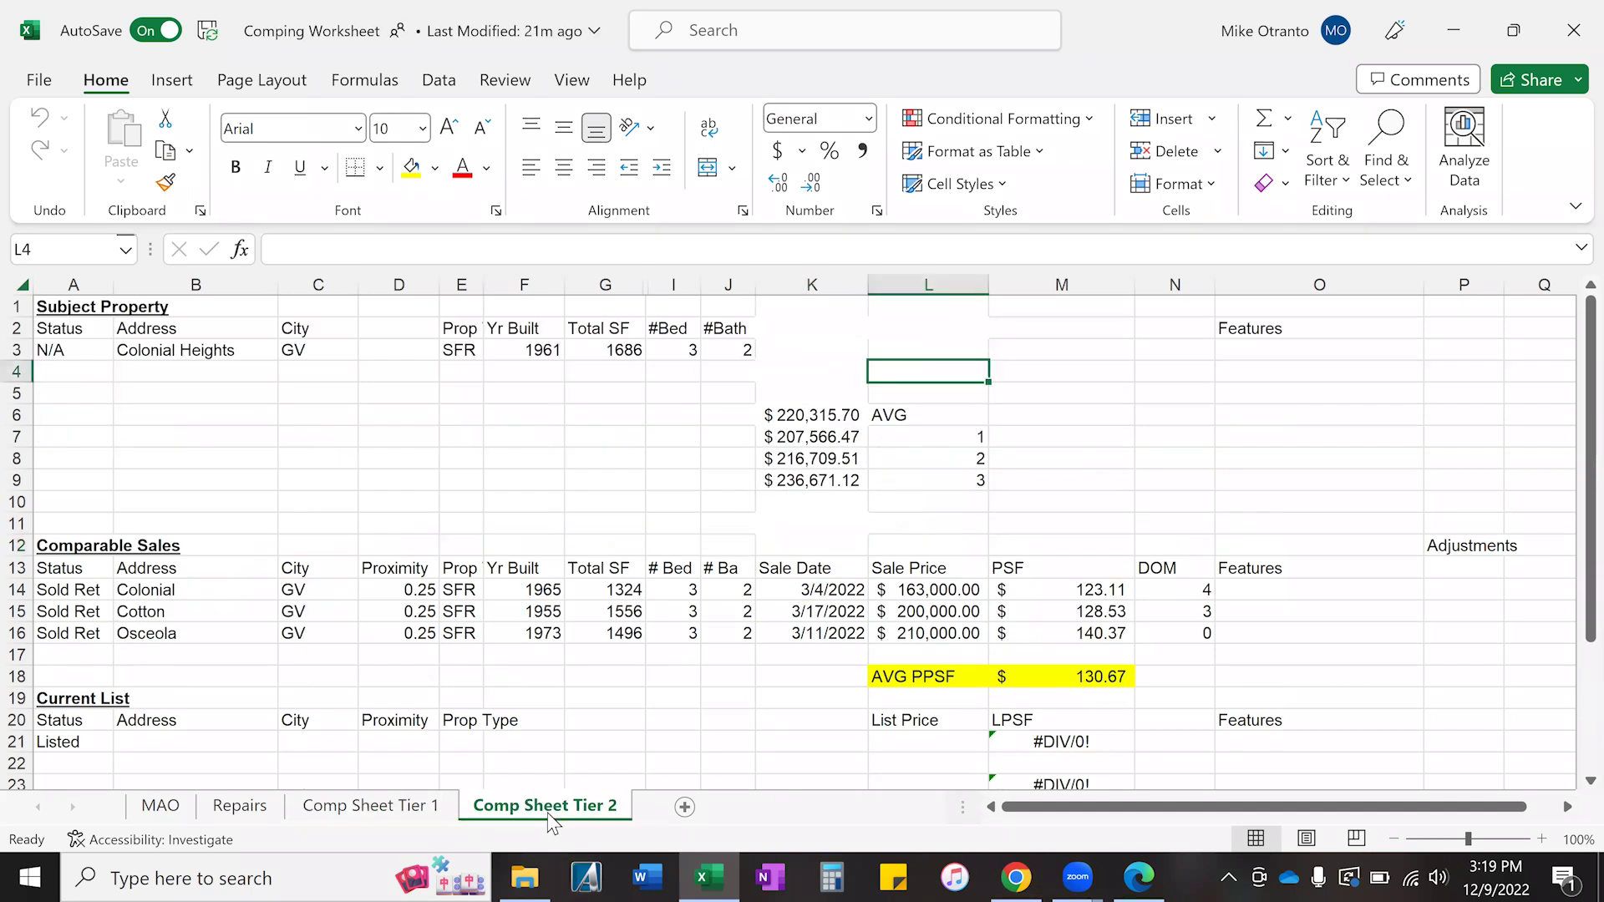